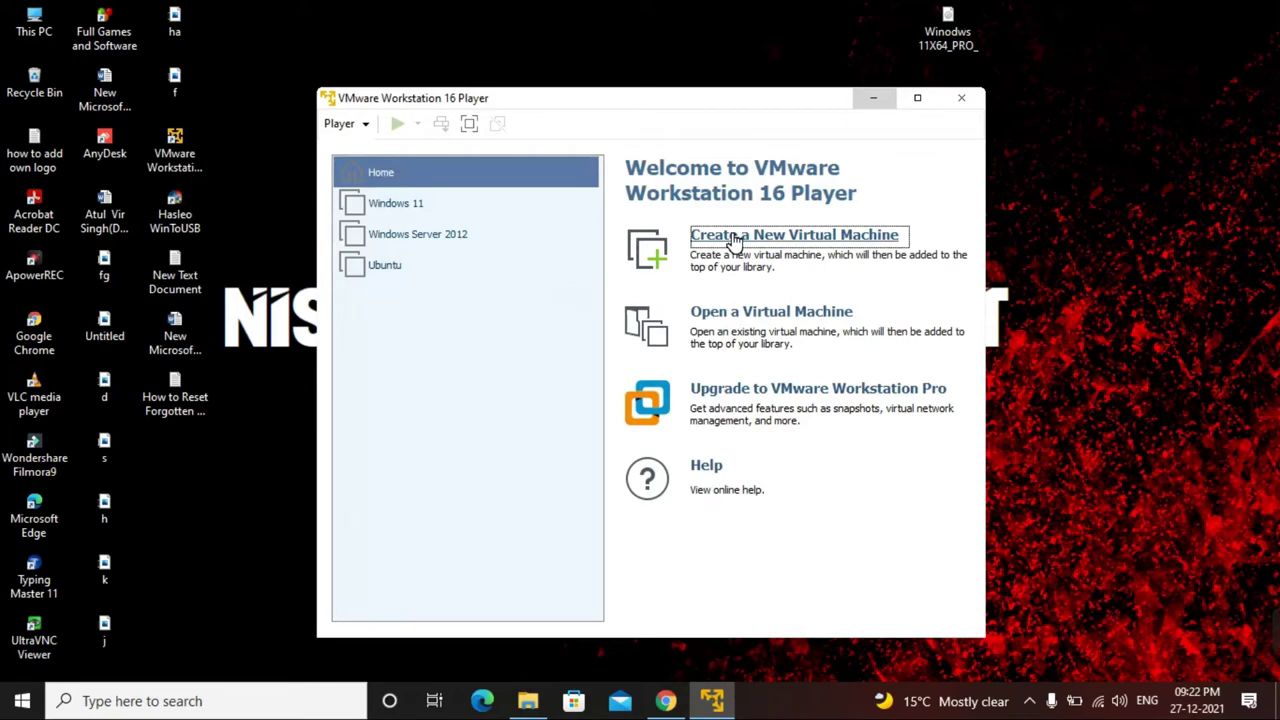
Start a new virtual machine that installs from the Desktop's Windows 11 x64 Pro ISO image.
left_click(735, 241)
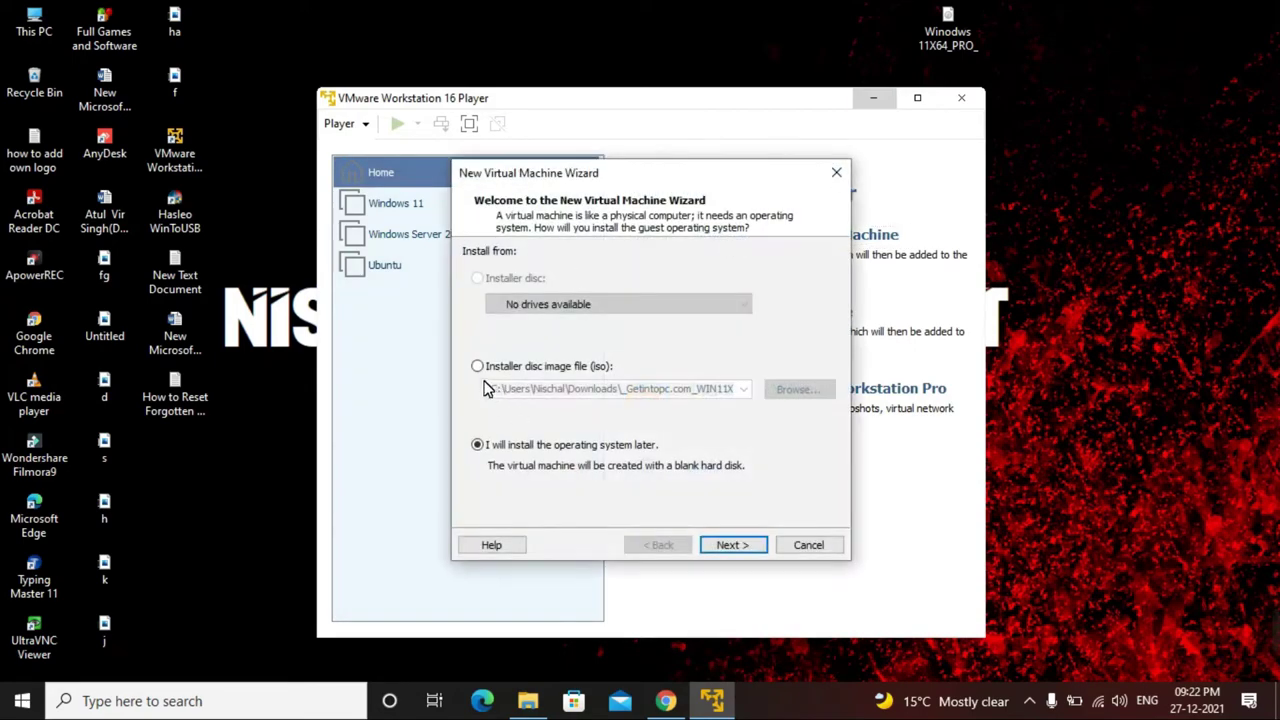
left_click(478, 367)
left_click(800, 389)
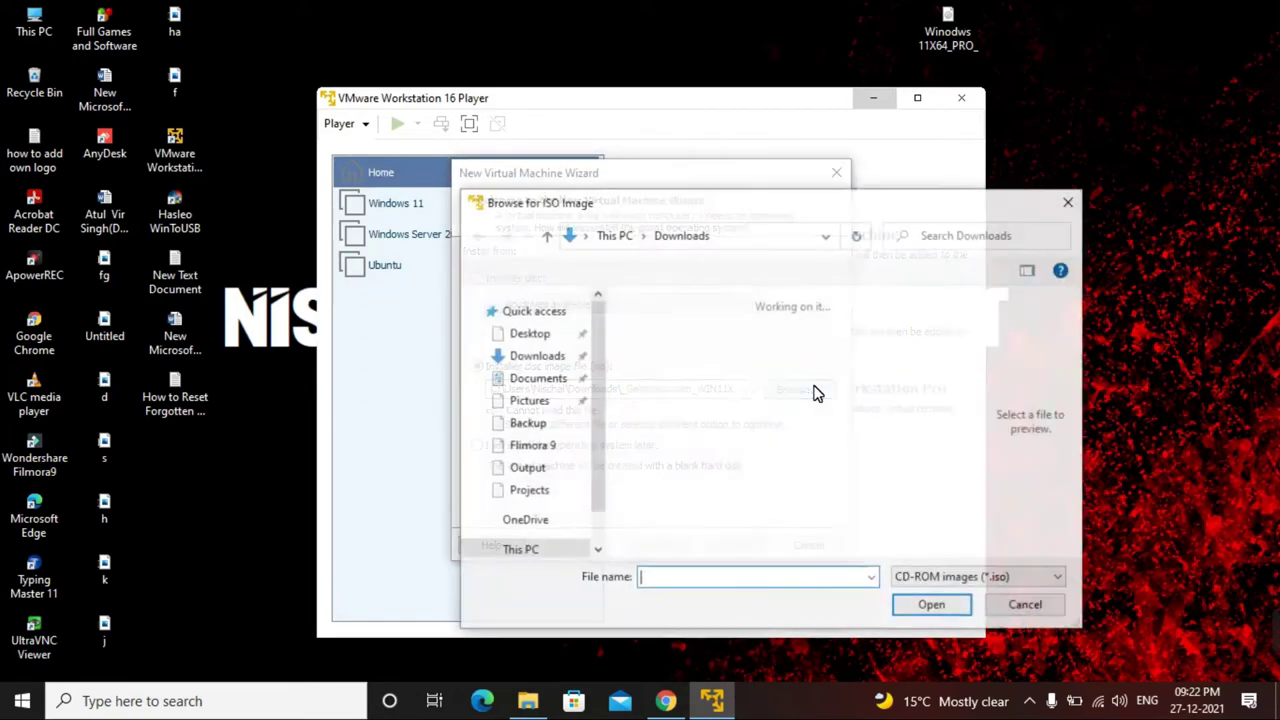
left_click(549, 380)
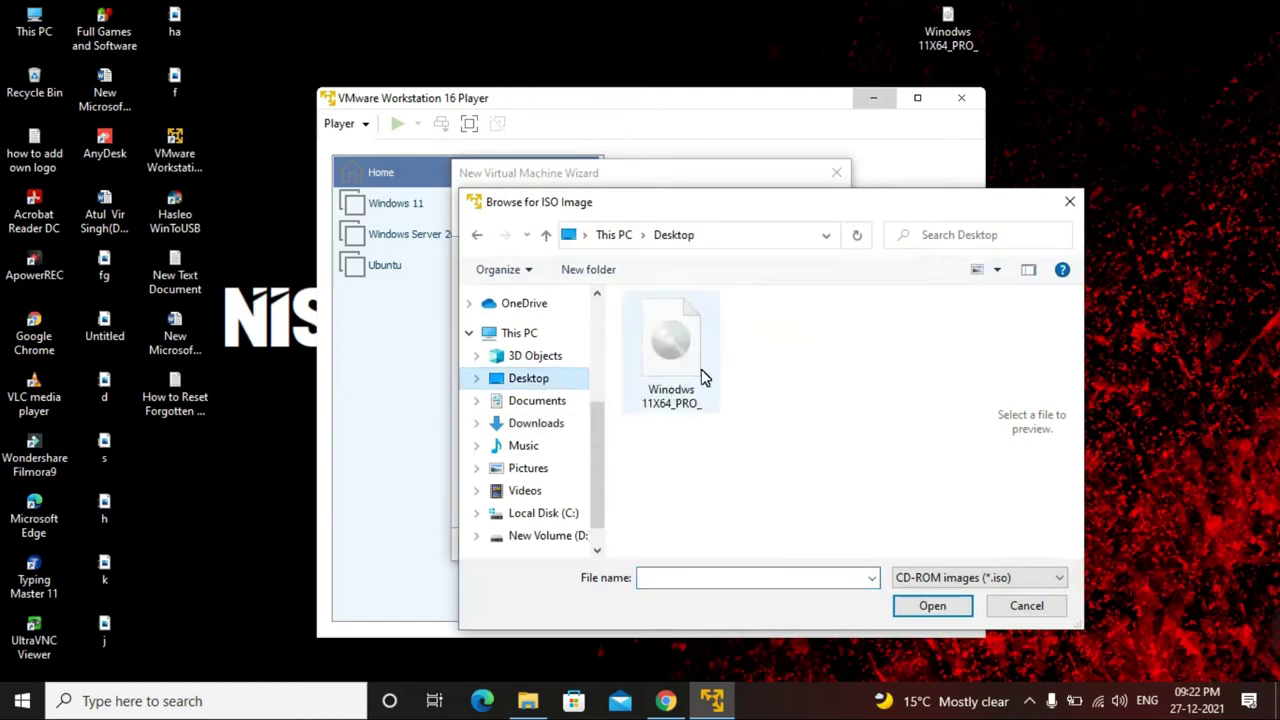
left_click(670, 395)
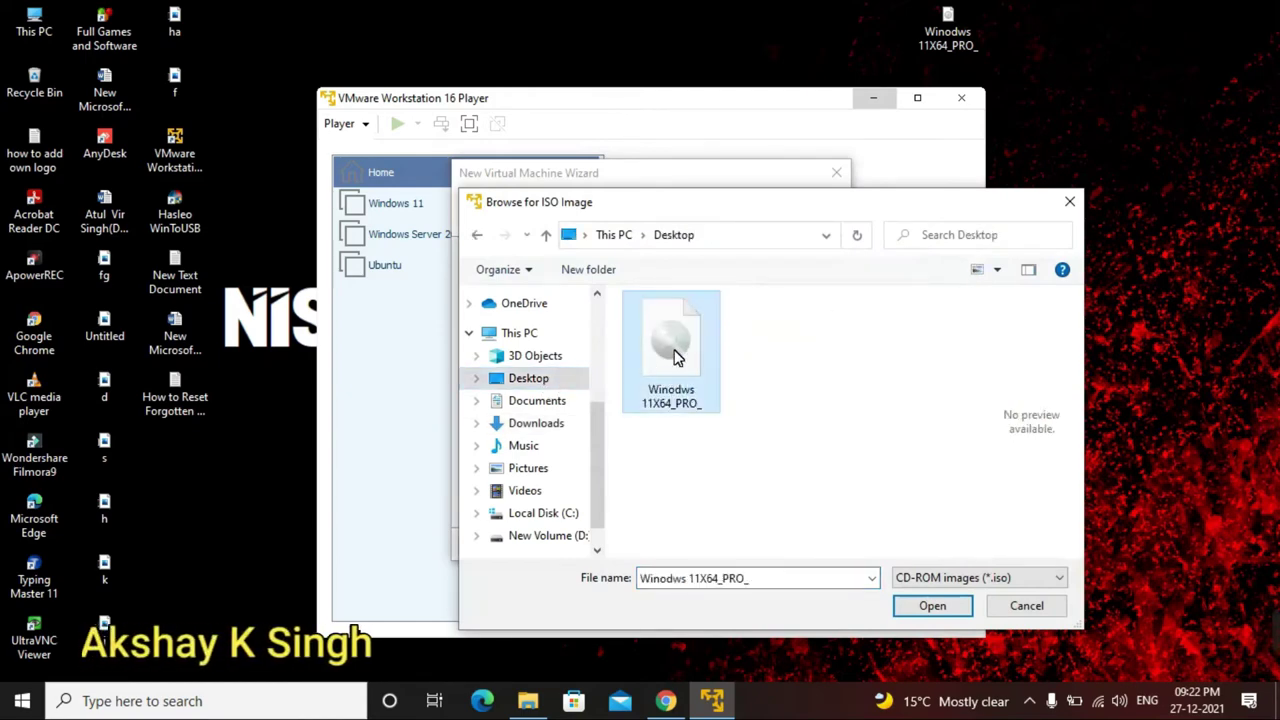
left_click(930, 606)
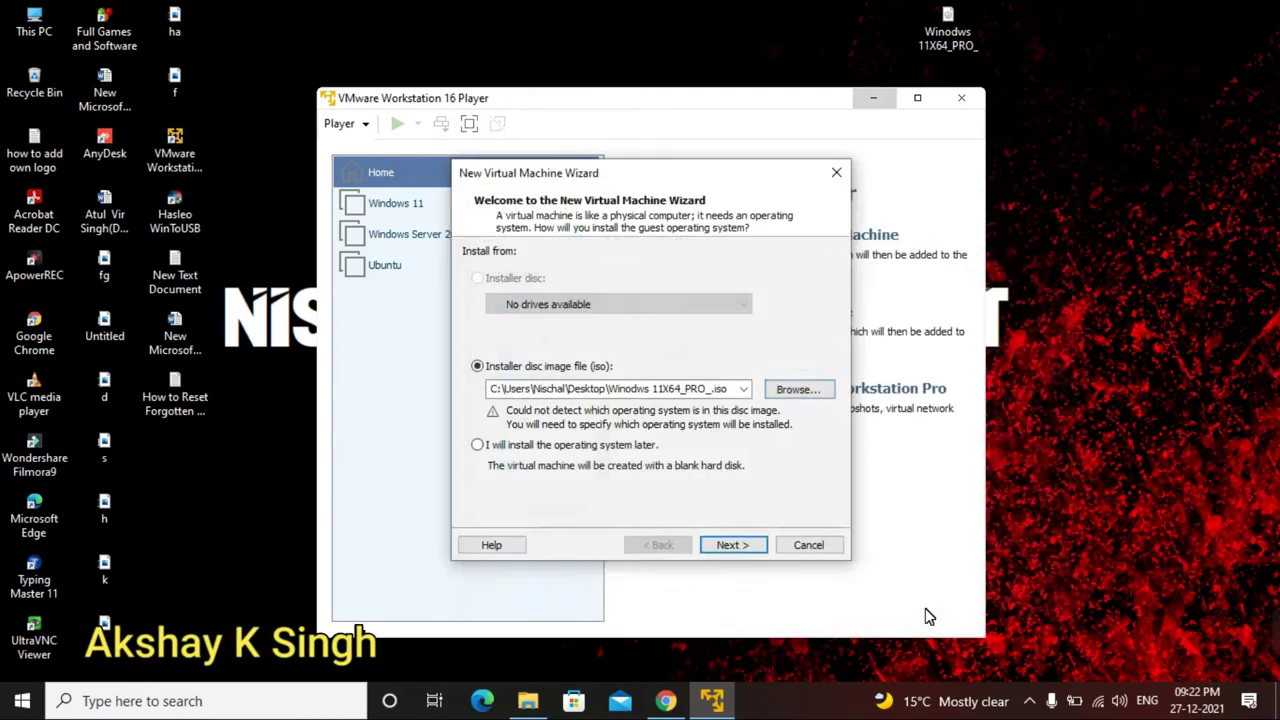
left_click(736, 545)
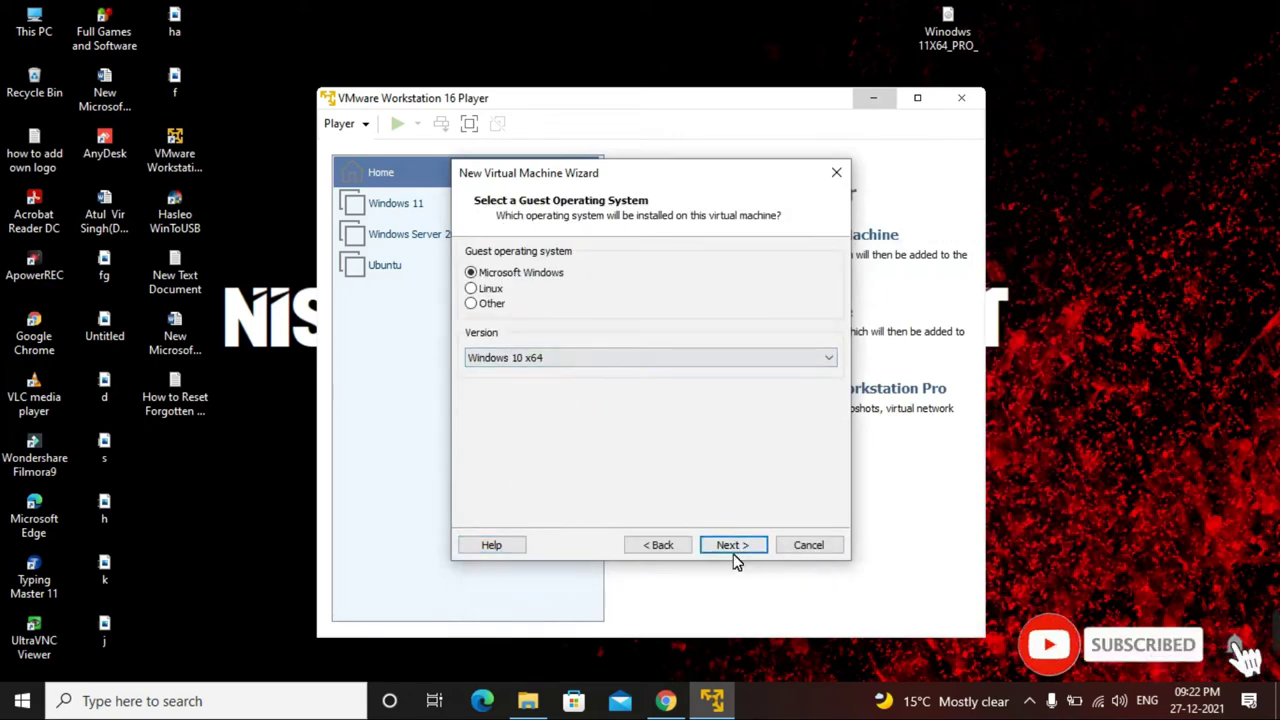
Accept the suggested Windows x64 guest OS and rename the machine to Windows 11 x64.
left_click(733, 549)
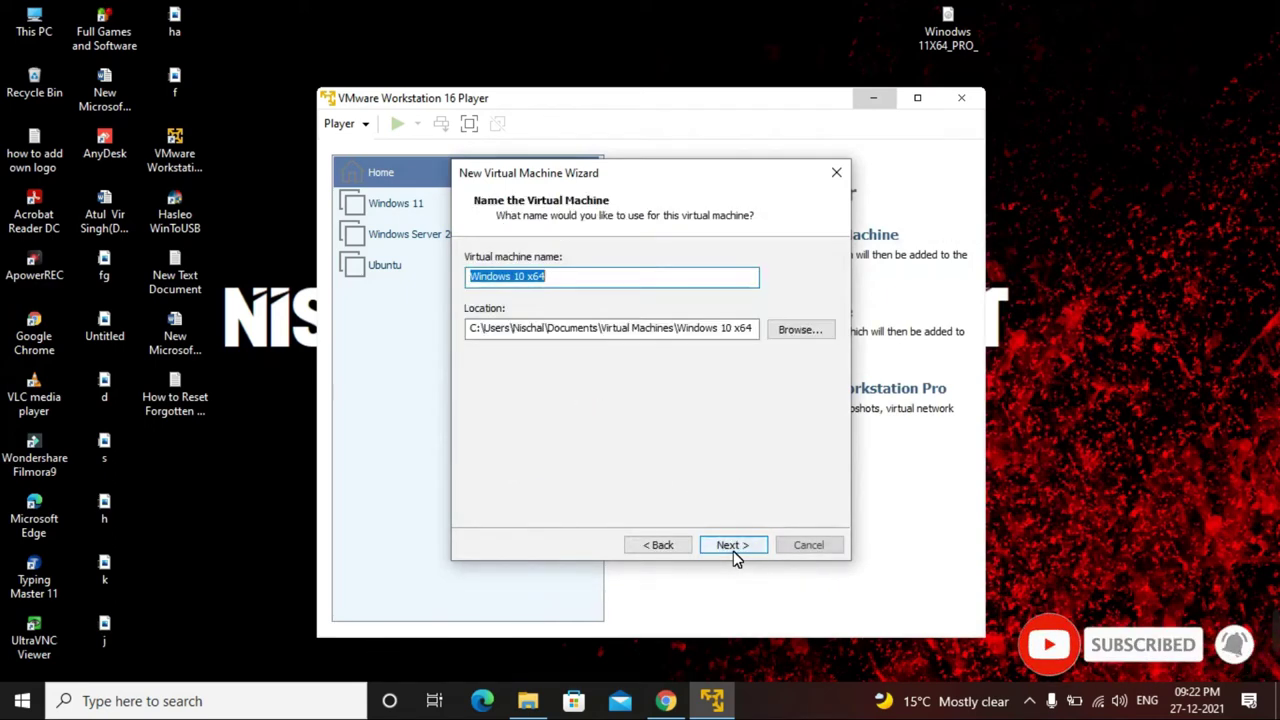
left_click(529, 278)
key("BackSpace")
type("1")
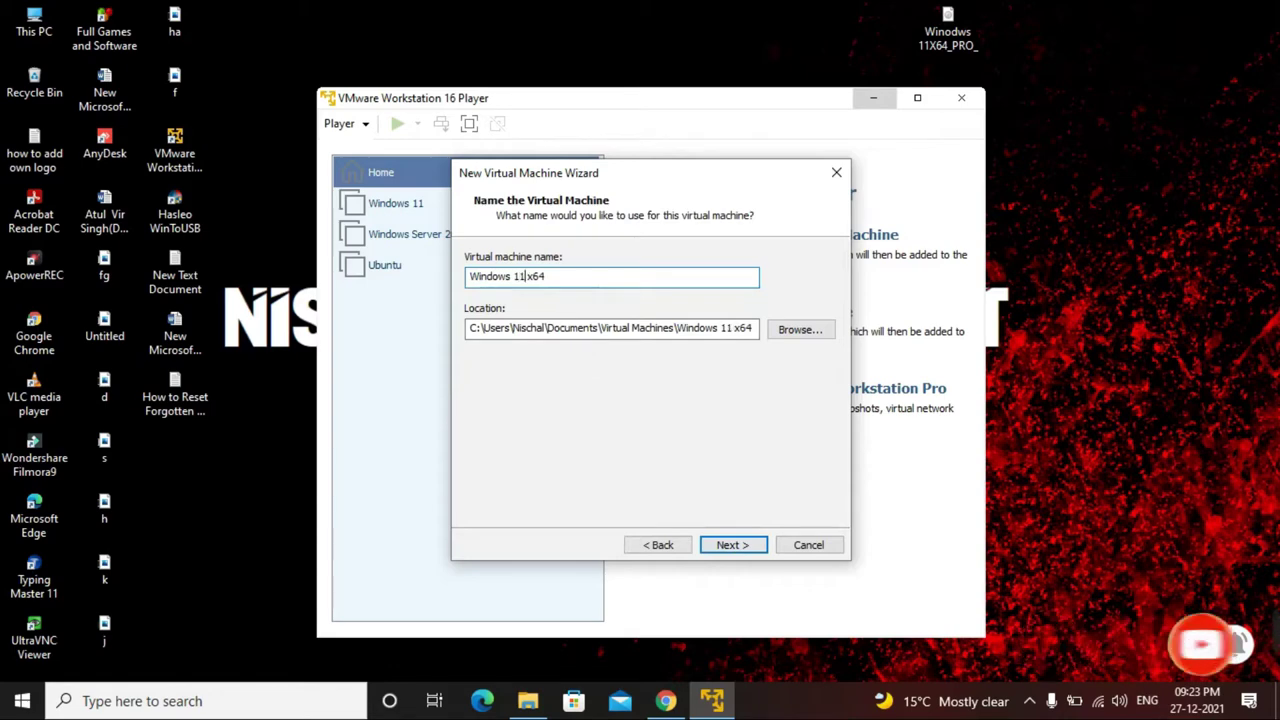
Store the machine in D:\VMware\Windows 11 and continue to the disk capacity settings.
left_click(795, 332)
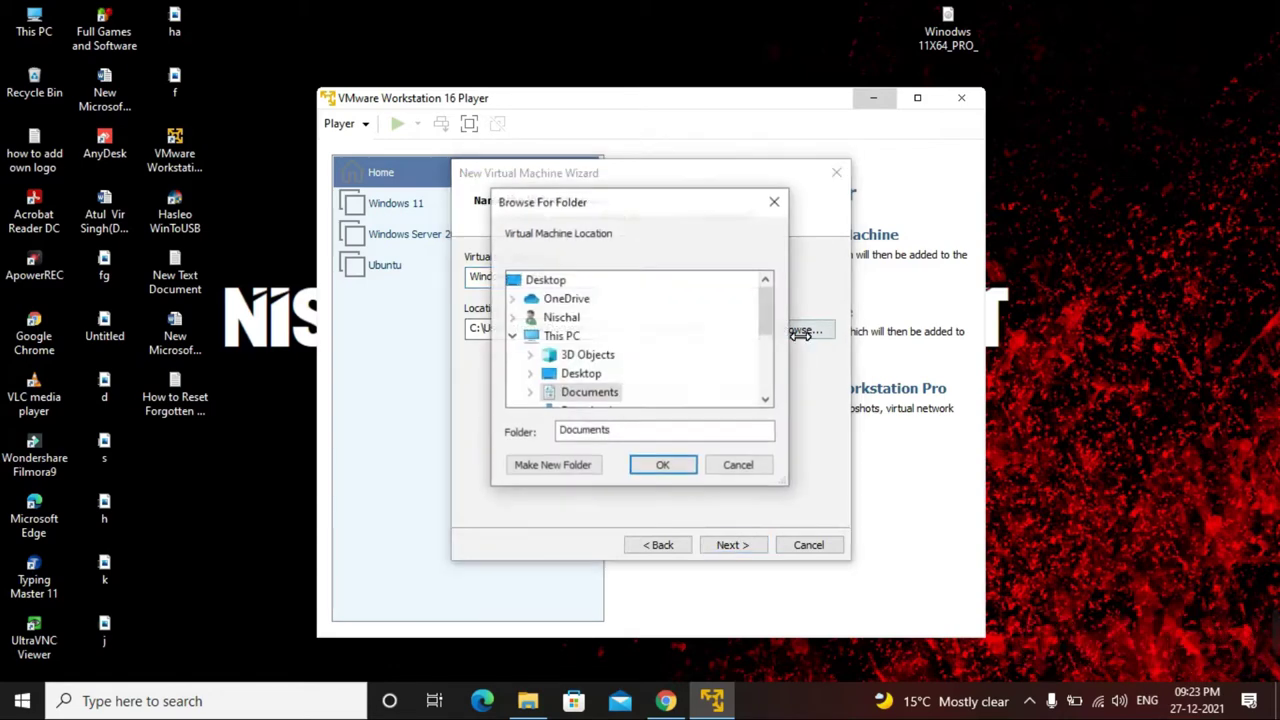
left_click_drag(770, 328, 766, 391)
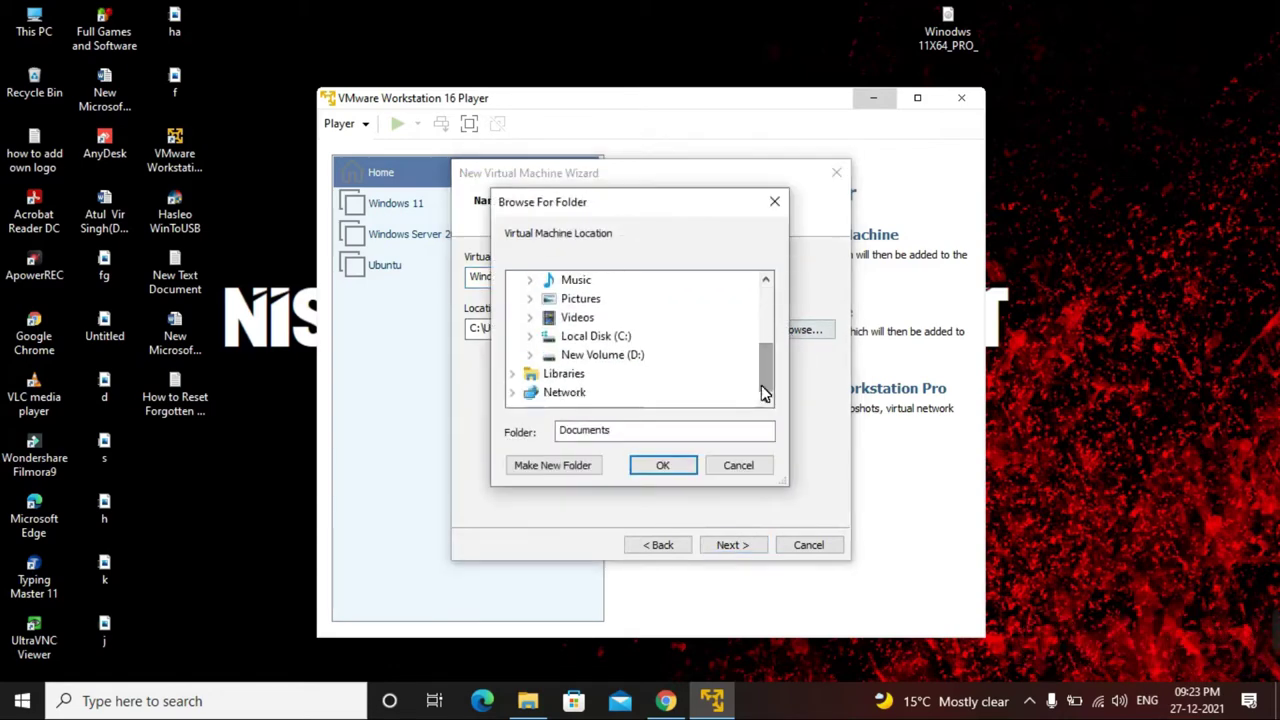
left_click(531, 356)
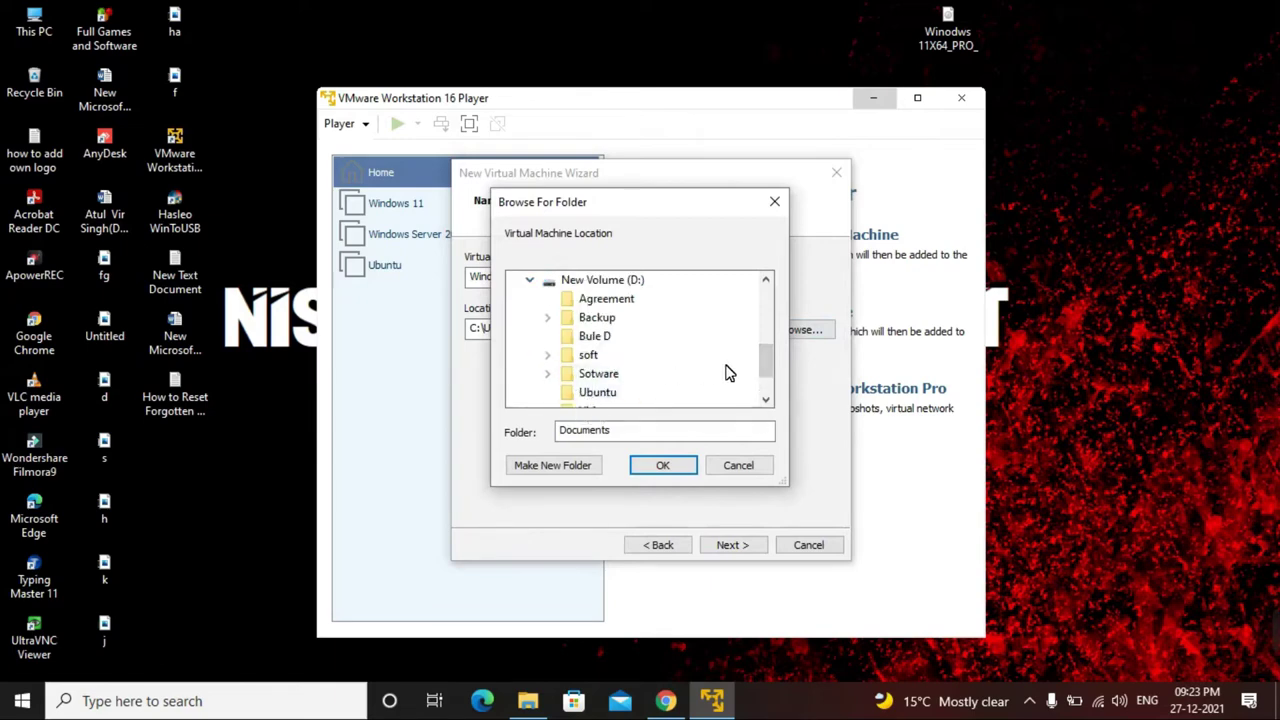
left_click_drag(766, 375, 766, 386)
left_click(547, 355)
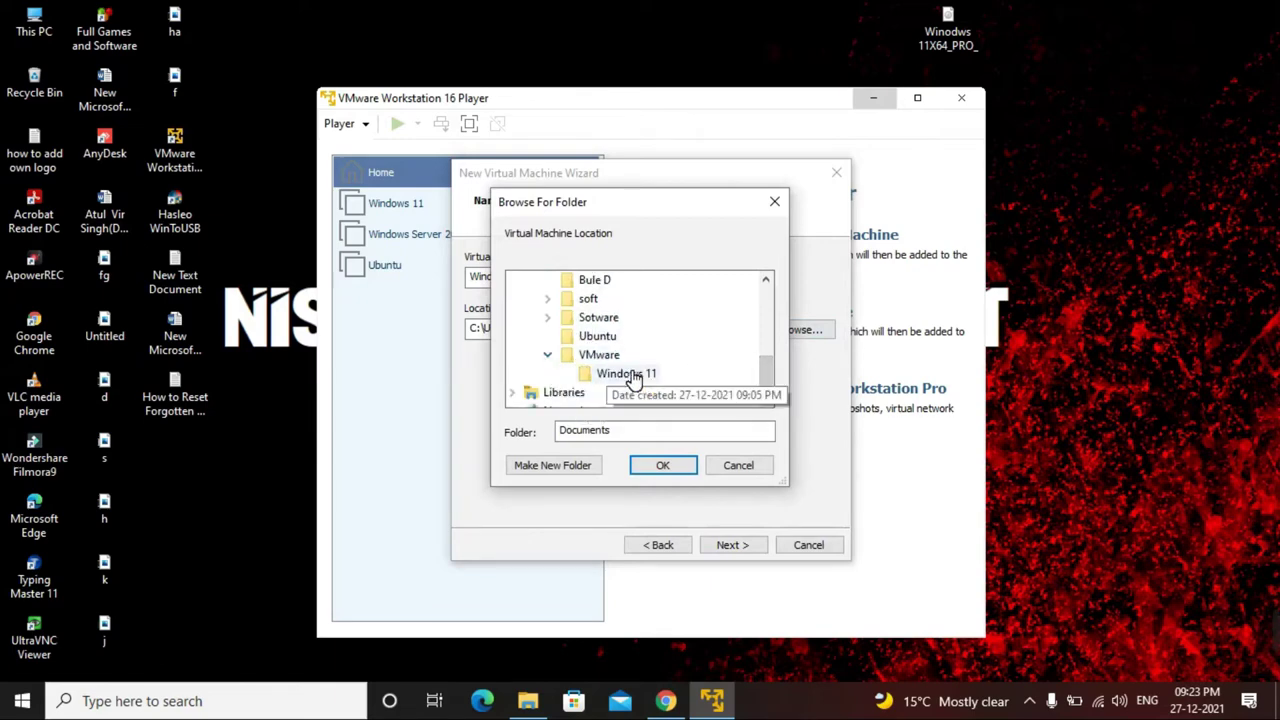
left_click(628, 374)
left_click(657, 466)
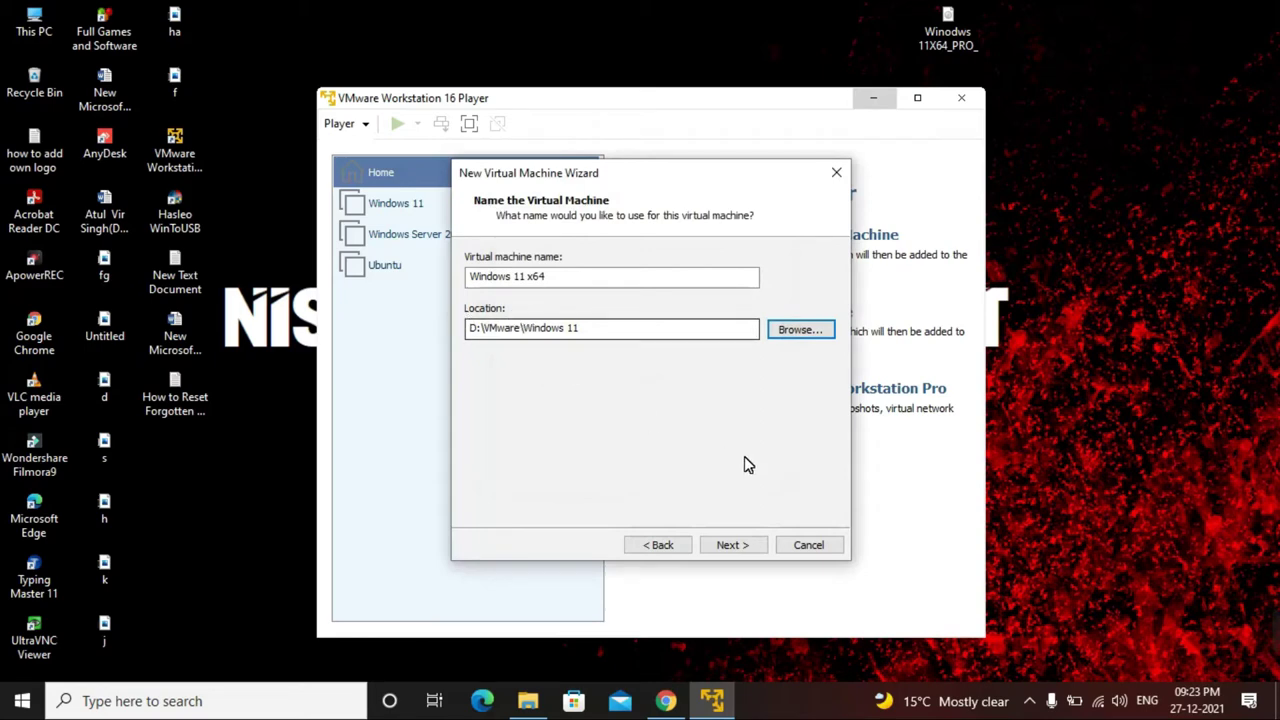
left_click(730, 544)
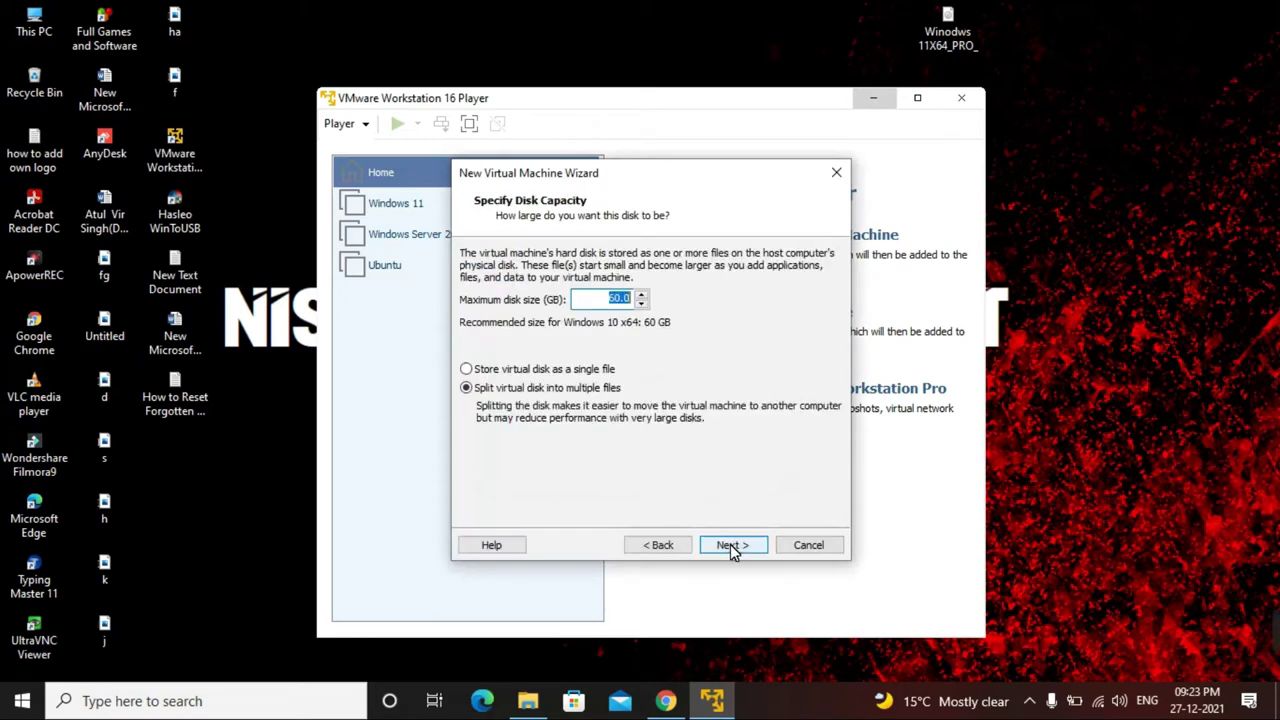
Store the virtual disk as a single file, keep it at 60 GB, and open hardware customisation.
left_click(497, 371)
left_click(467, 388)
left_click(526, 373)
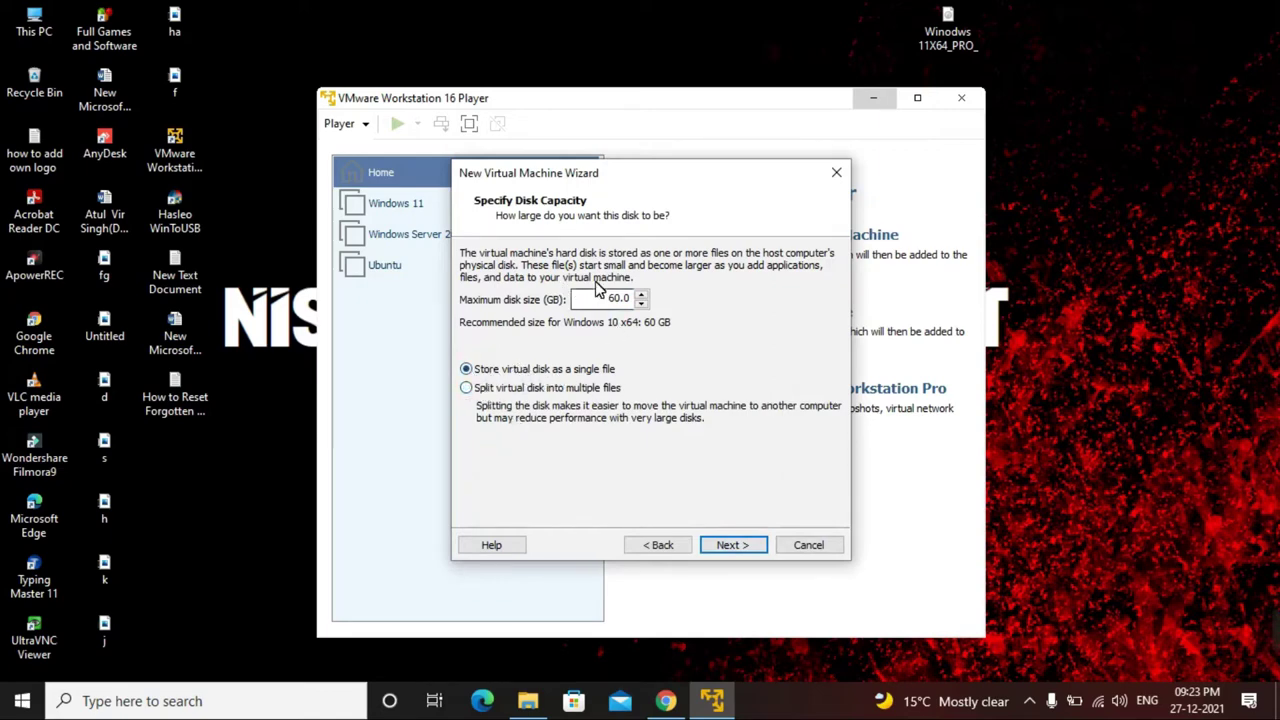
left_click_drag(602, 299, 672, 304)
type("100")
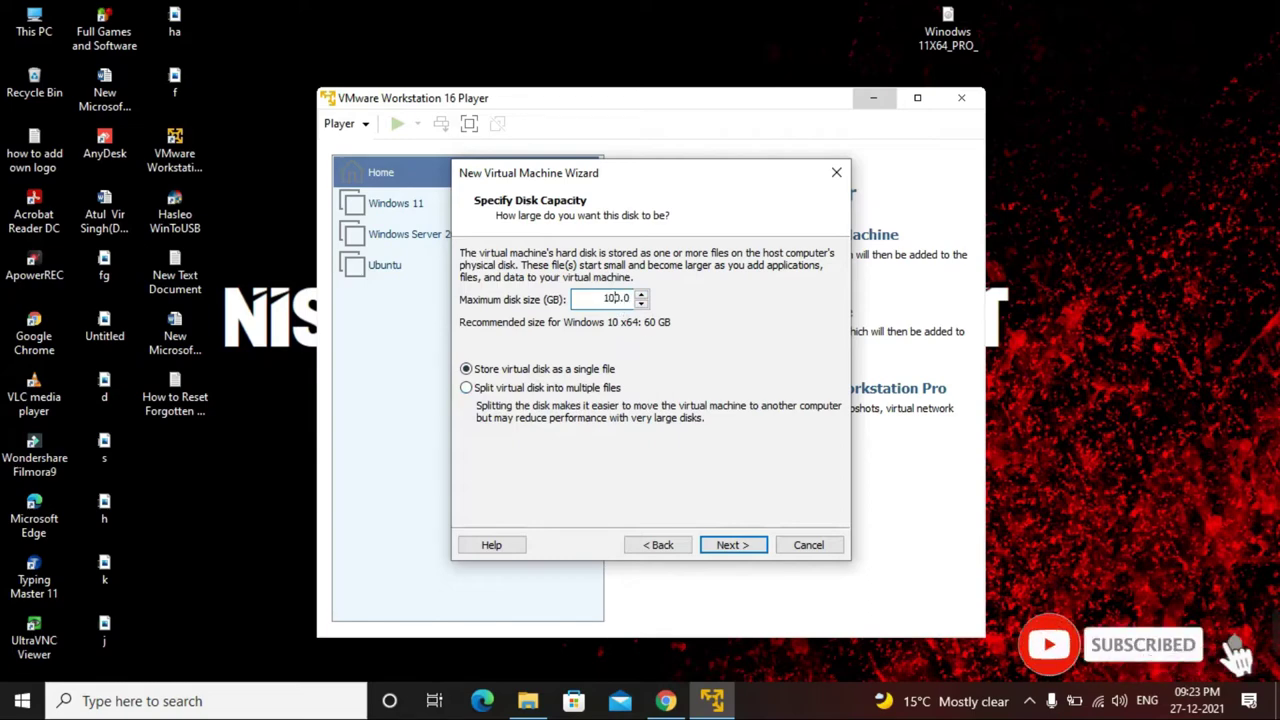
key("BackSpace")
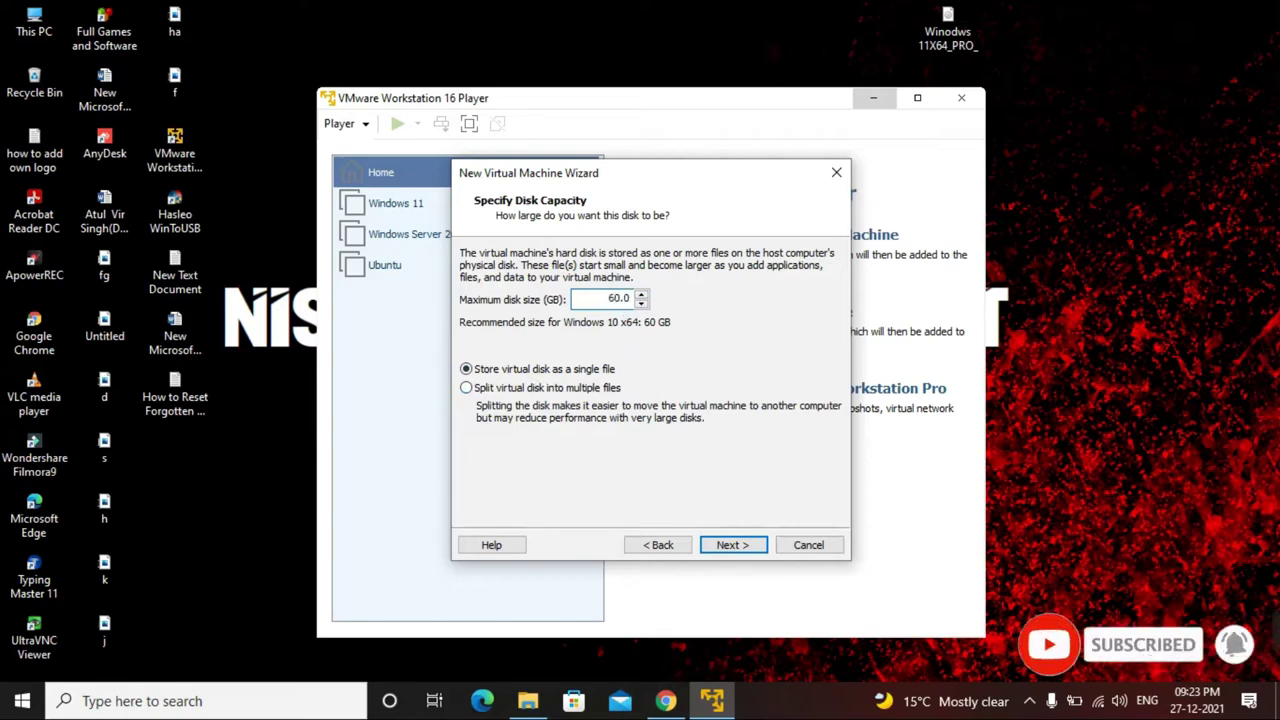
left_click(733, 545)
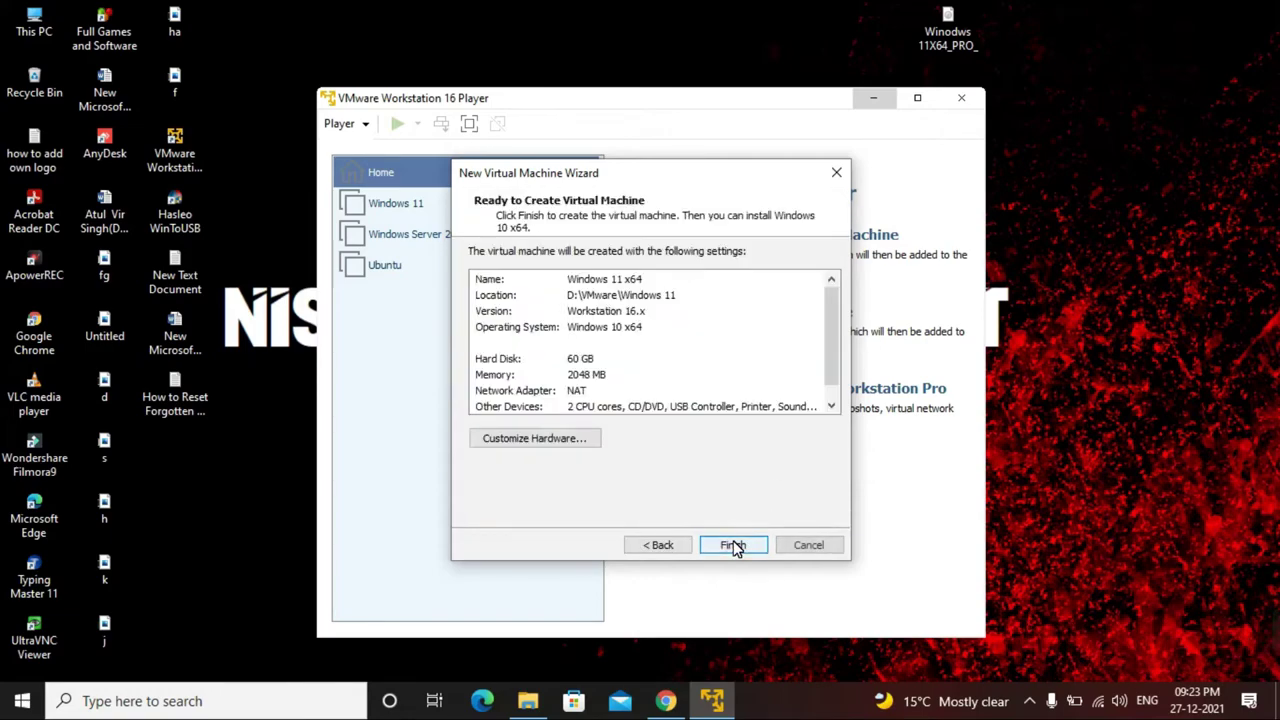
left_click(566, 440)
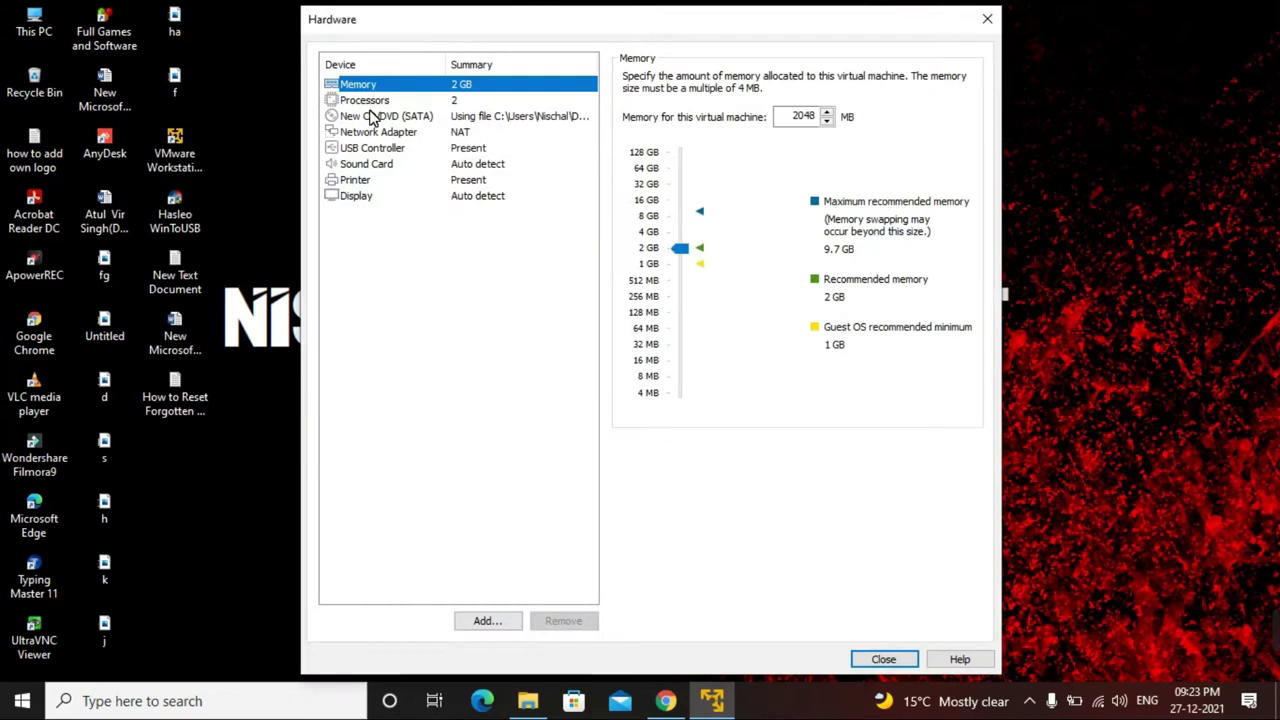
Set the machine's memory to 4 GB and check the processor core count.
left_click(648, 231)
left_click(391, 104)
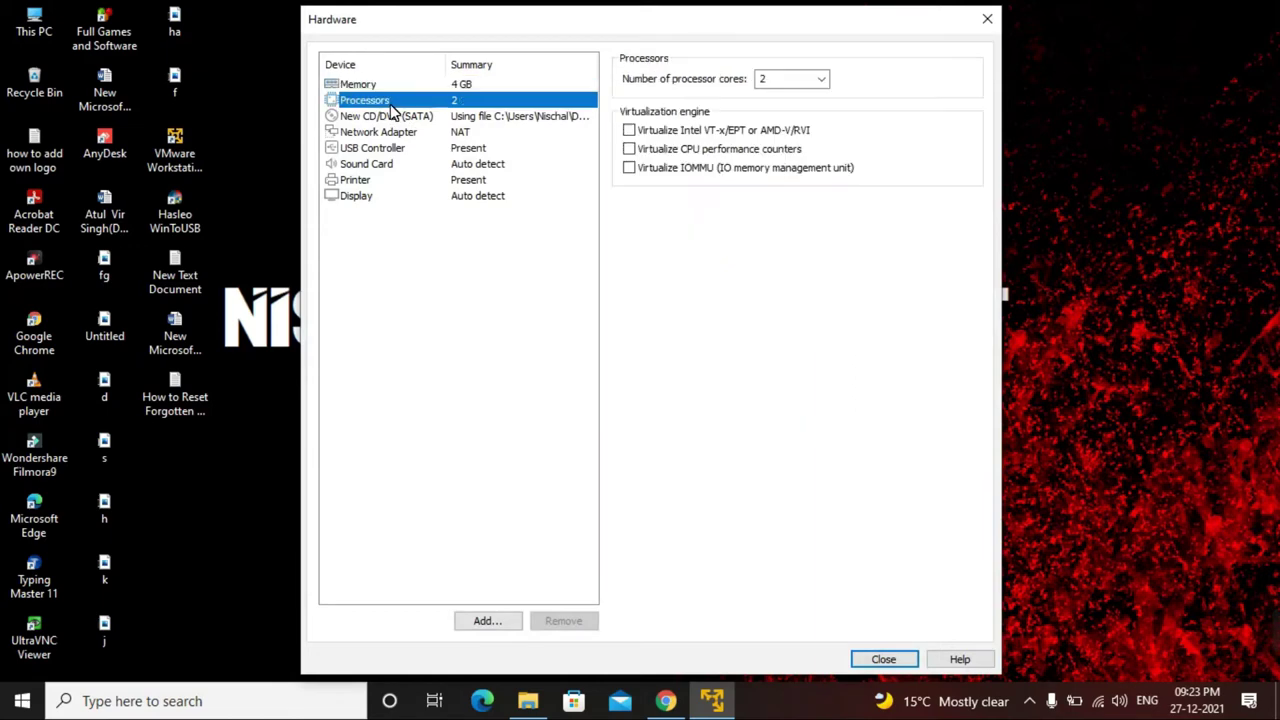
left_click(786, 80)
type("4")
left_click(800, 78)
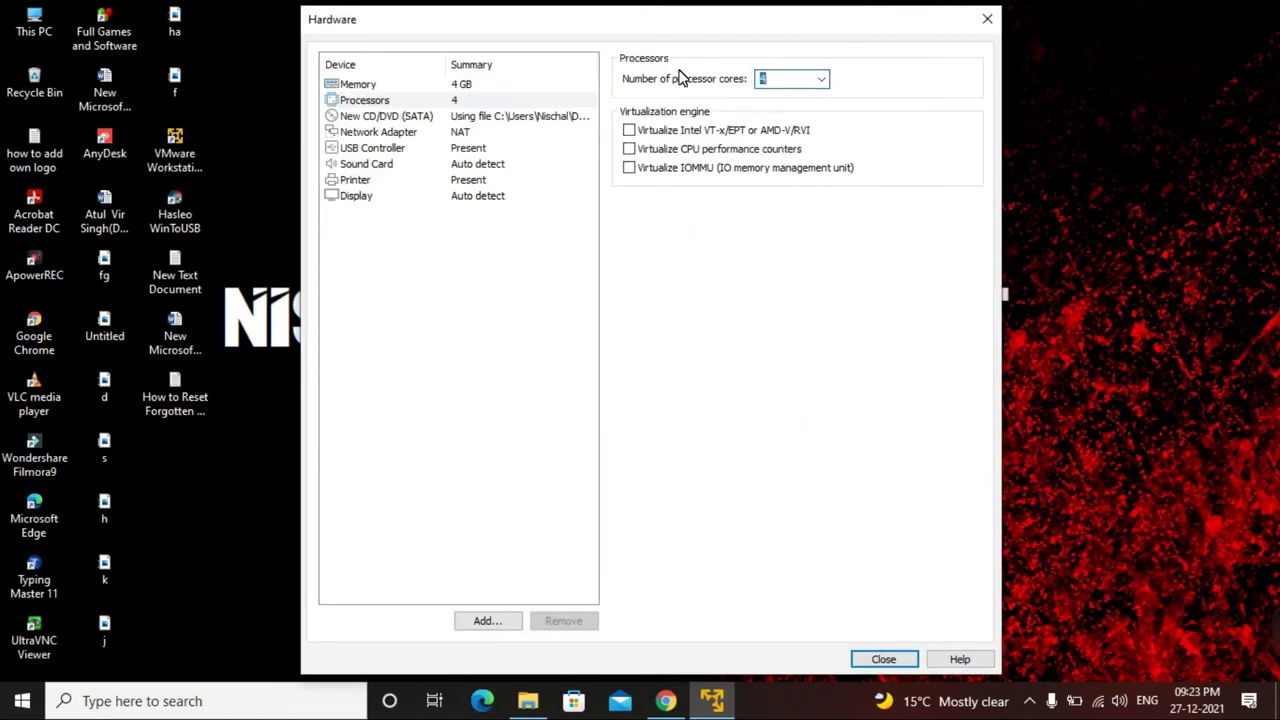
Review the CD/DVD, network, USB, sound, display and printer settings, then close Hardware.
left_click(497, 116)
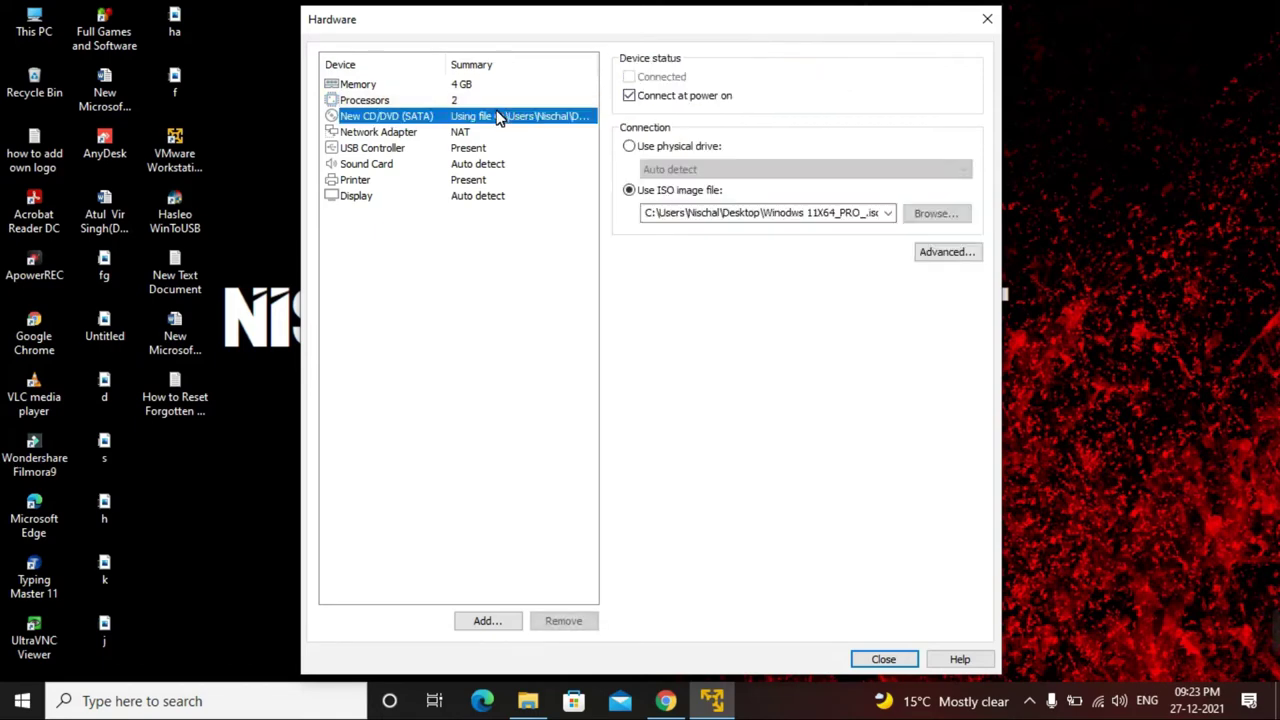
left_click(423, 134)
left_click(388, 149)
left_click(381, 170)
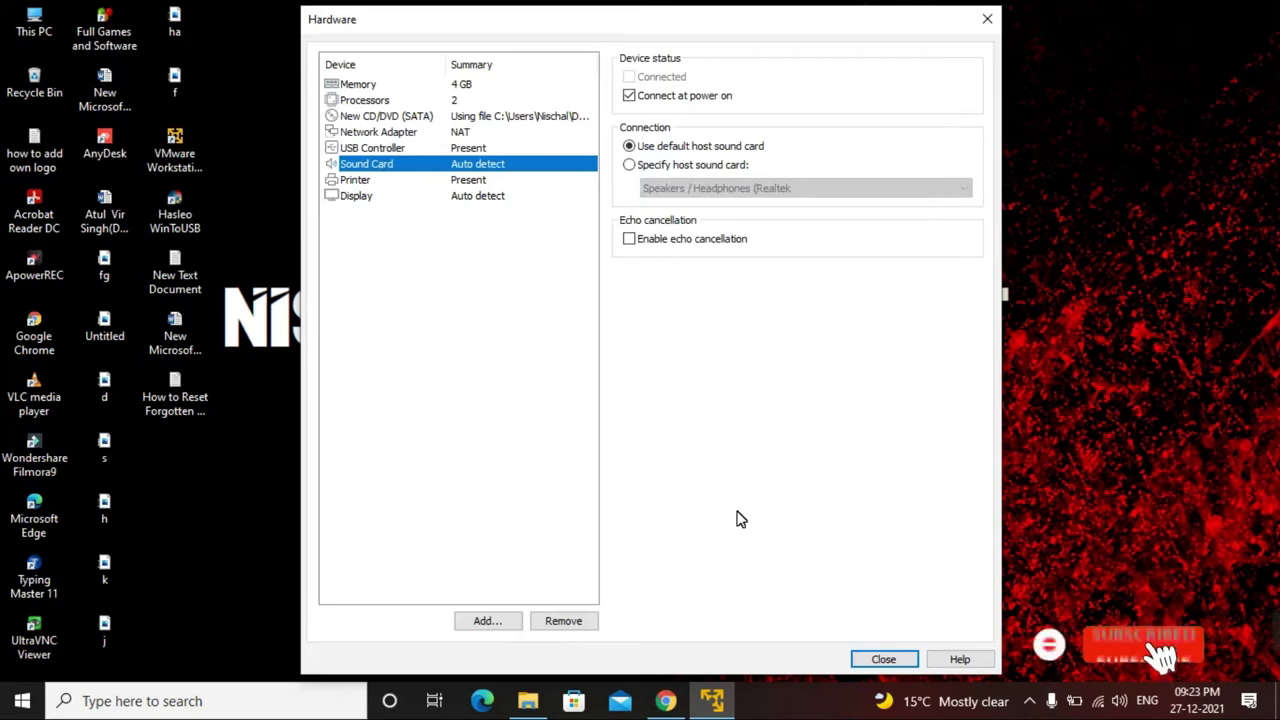
left_click(385, 197)
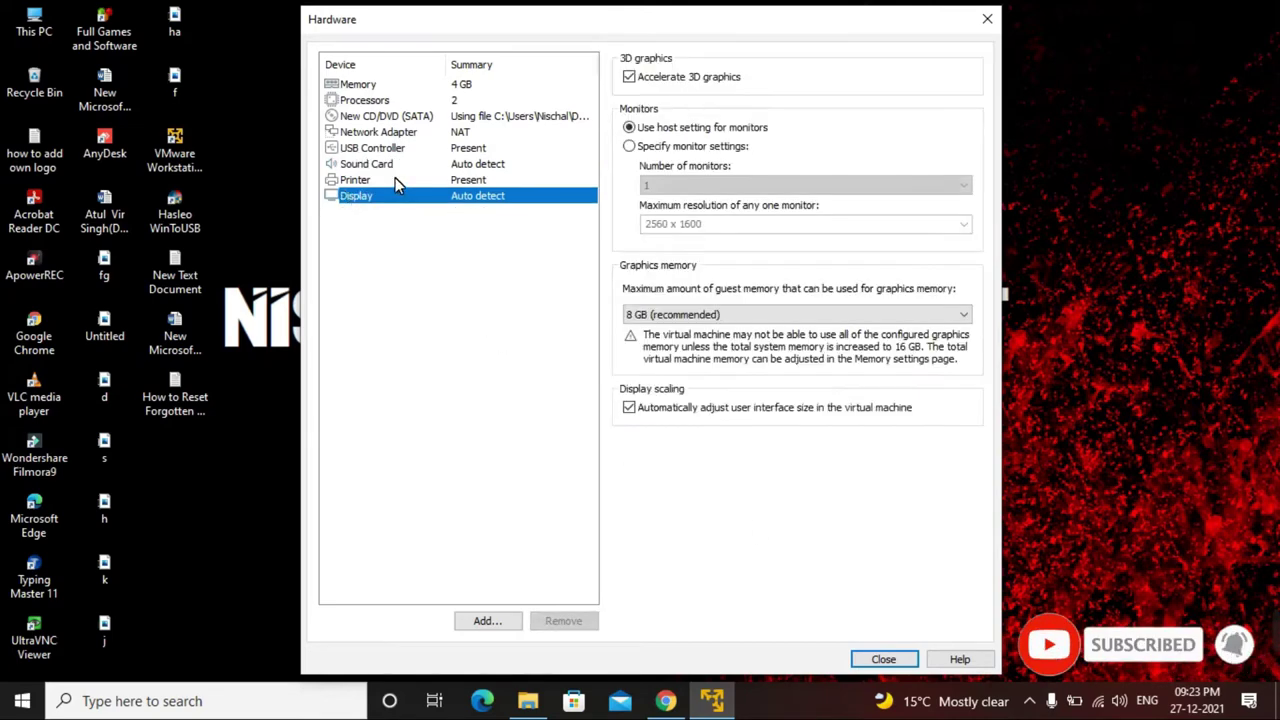
left_click(395, 180)
left_click(885, 659)
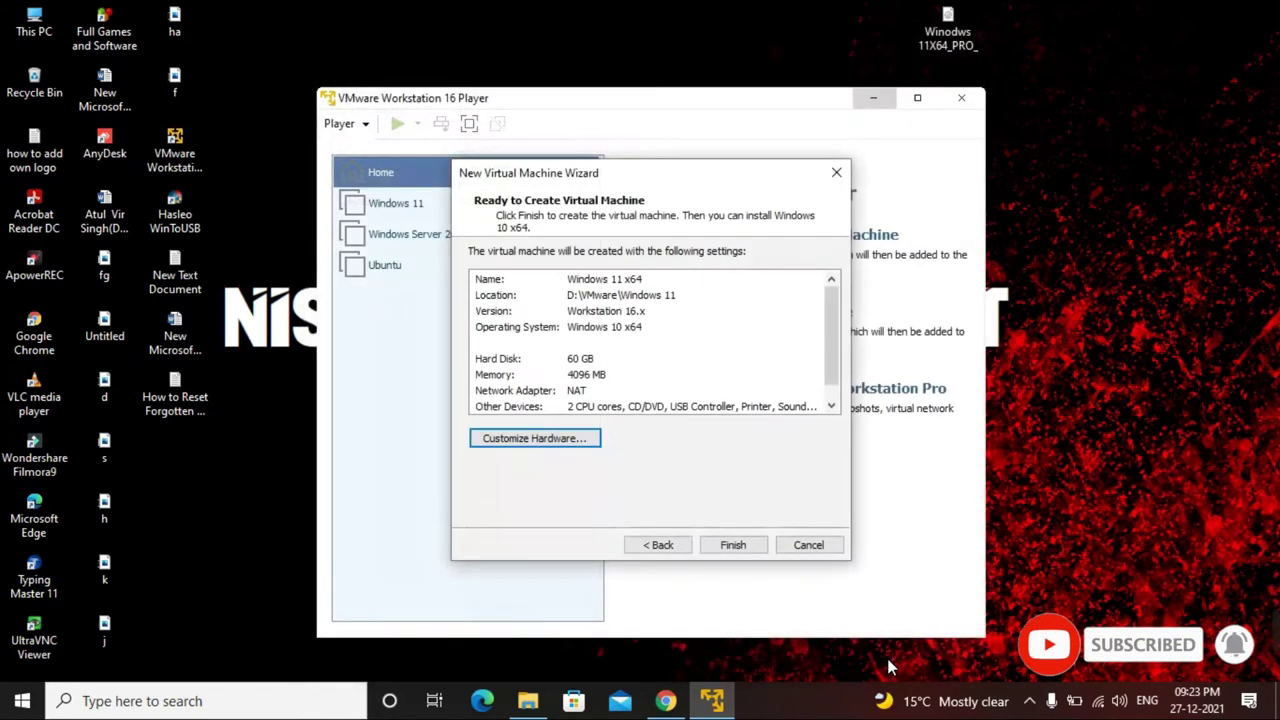
Finish creating the Windows 11 x64 machine and power it on.
left_click(737, 549)
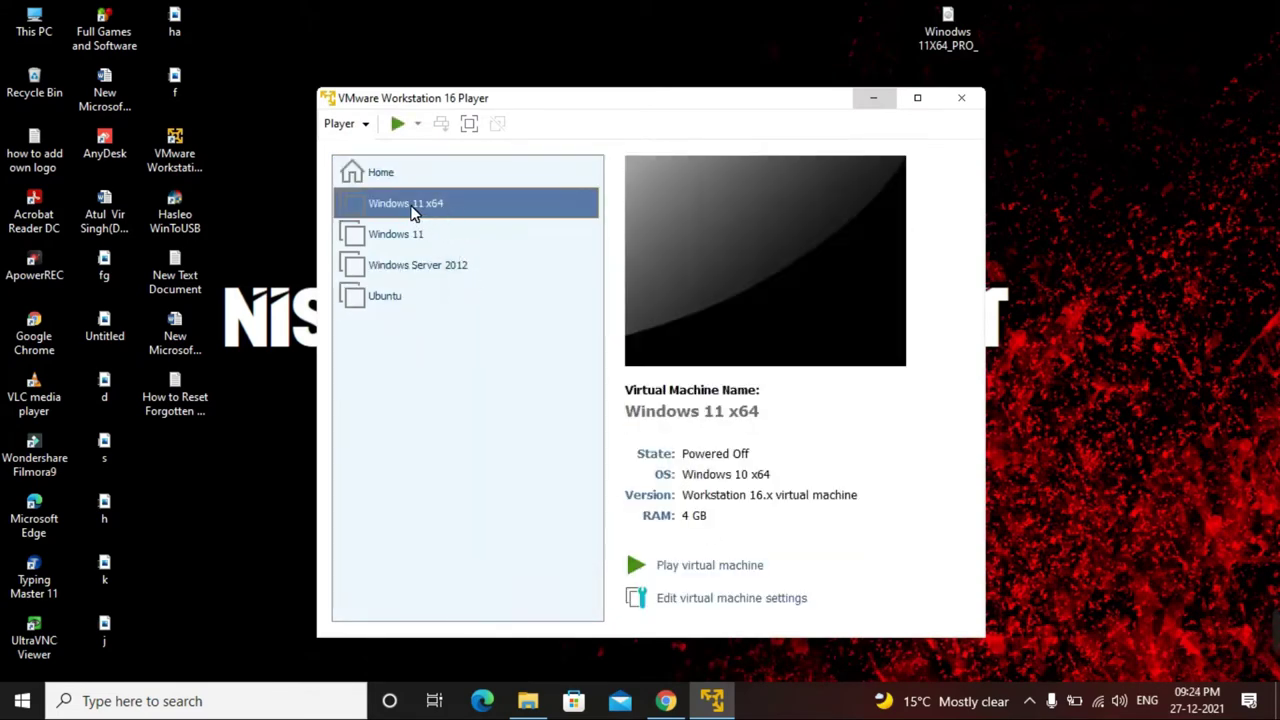
left_click(700, 566)
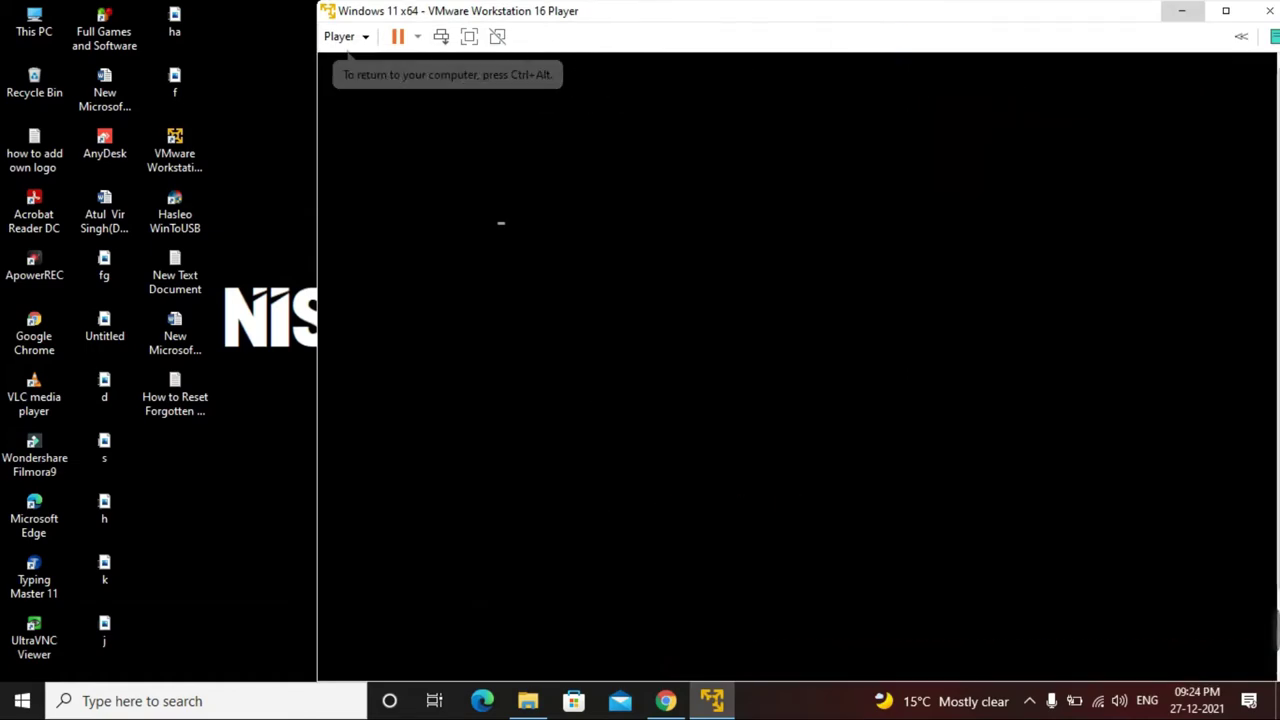
Boot the VM from the Windows 11 disc, go full screen, and accept English (United States) Setup defaults.
left_click(500, 223)
key("Return")
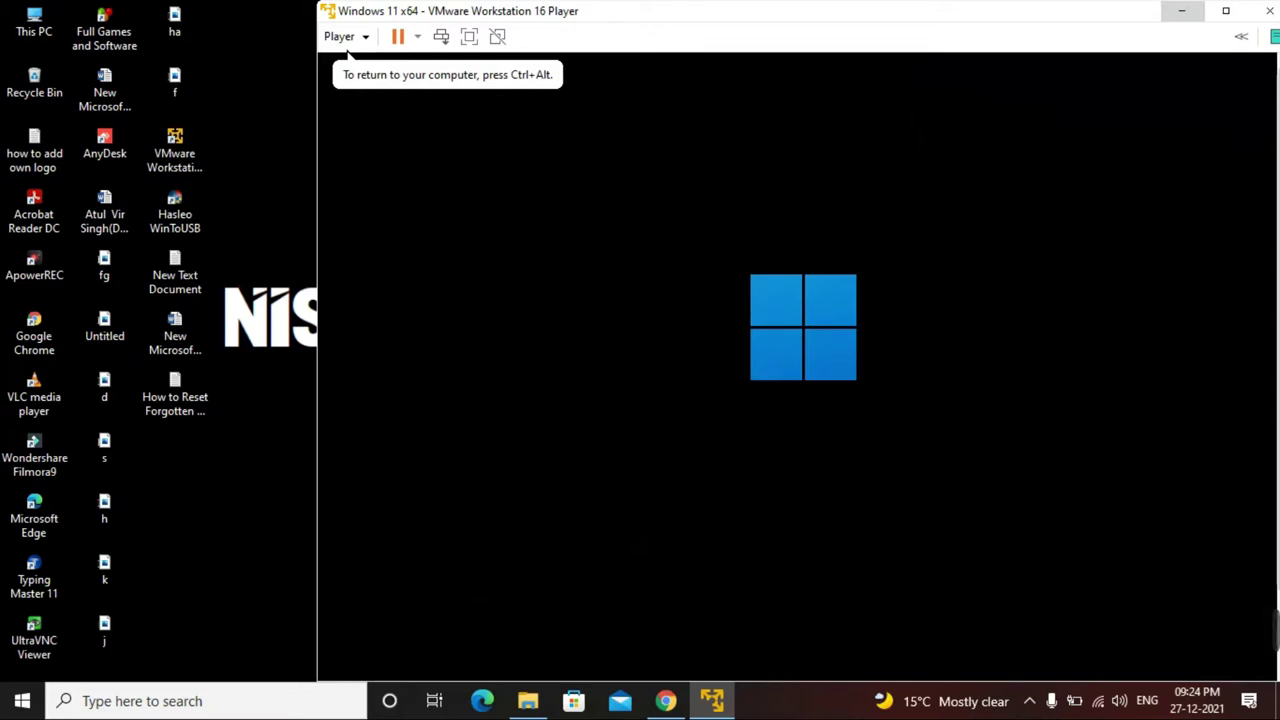
key("ctrl+alt")
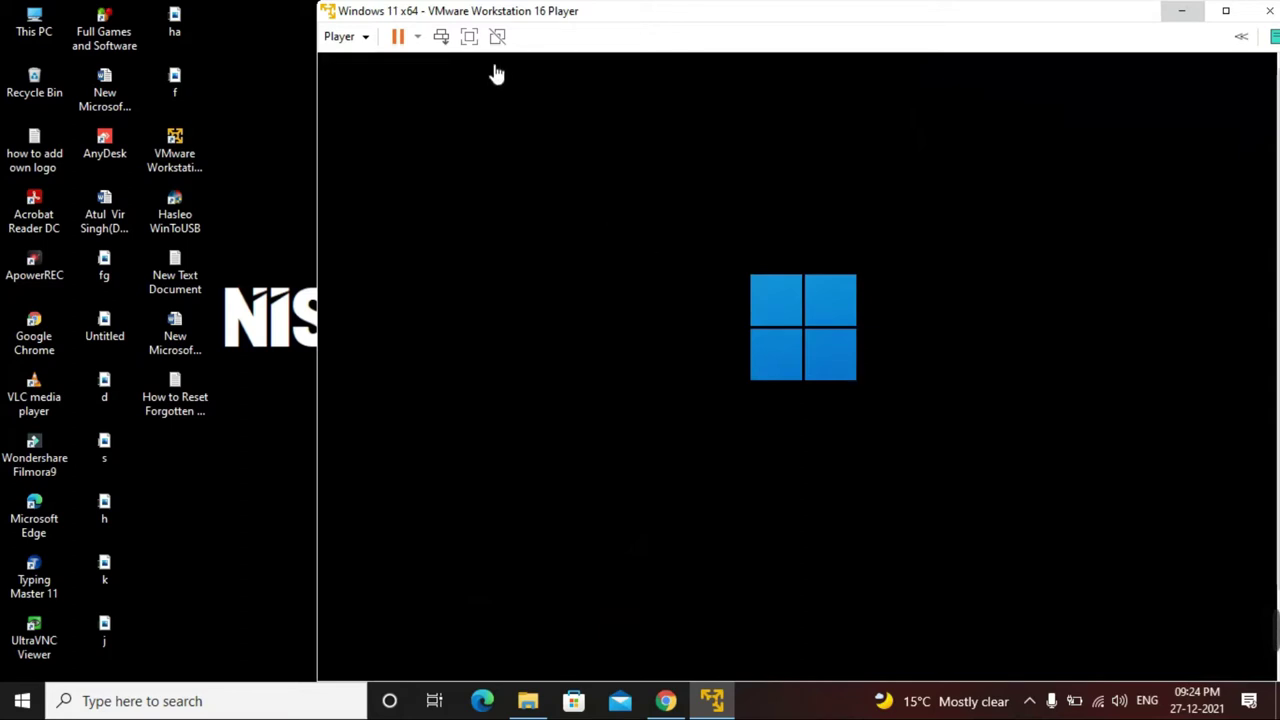
left_click(469, 40)
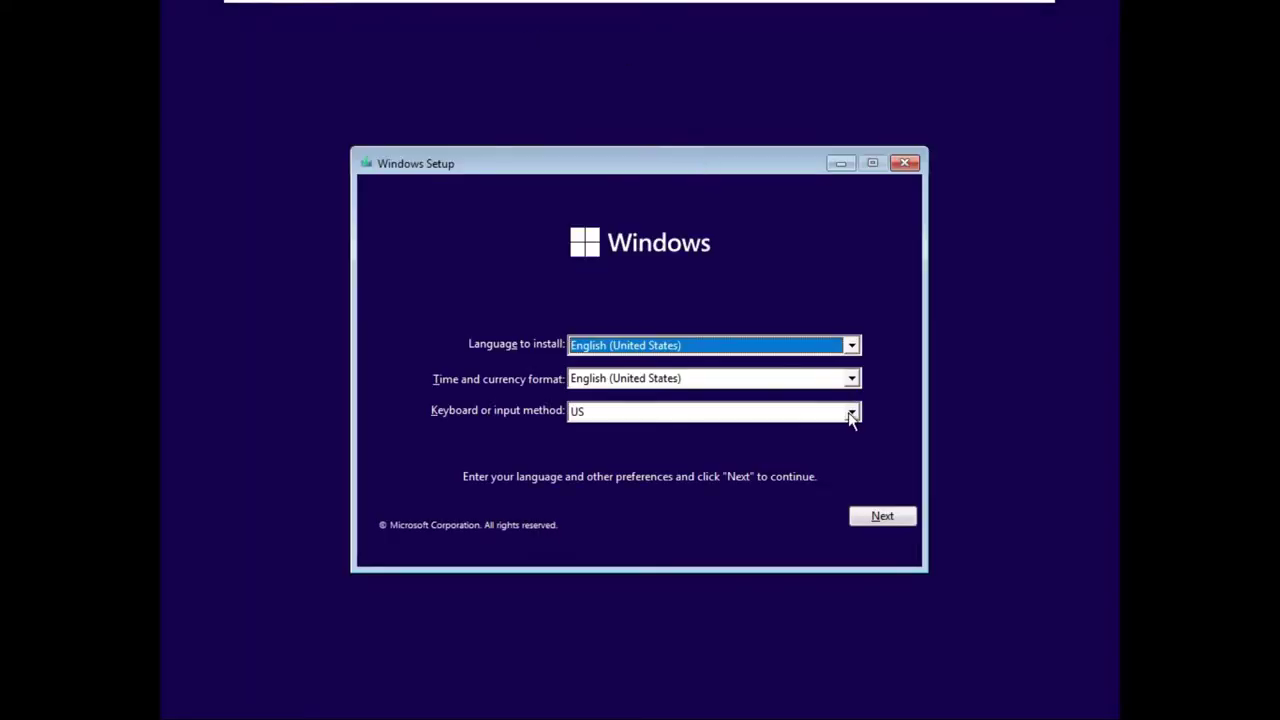
left_click(884, 518)
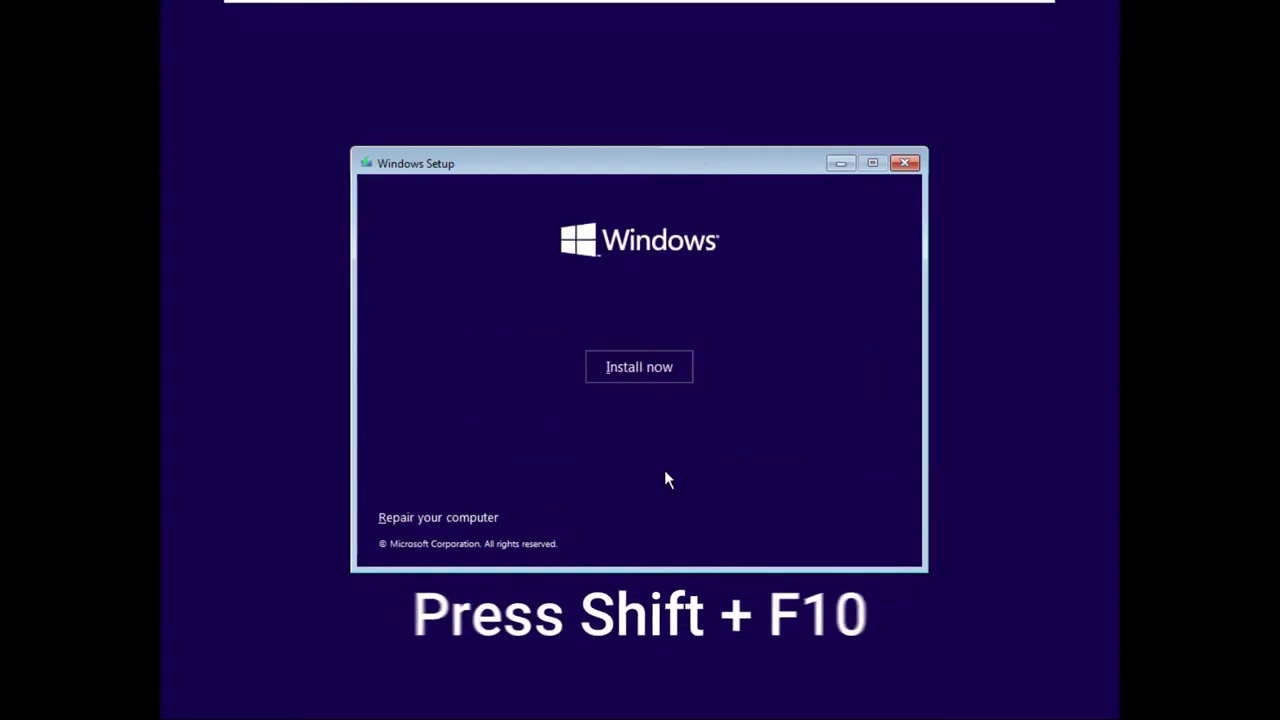
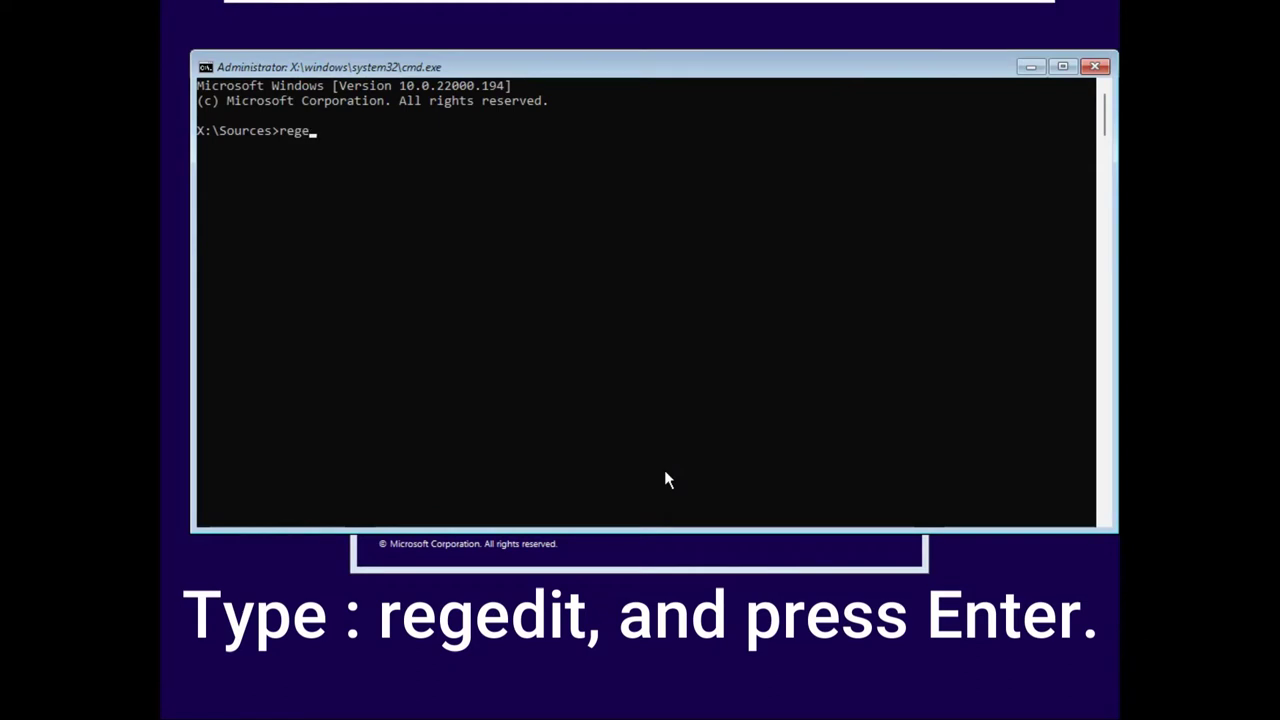
Run regedit from the X:\Sources> command prompt to launch Registry Editor.
type("dit")
key("Return")
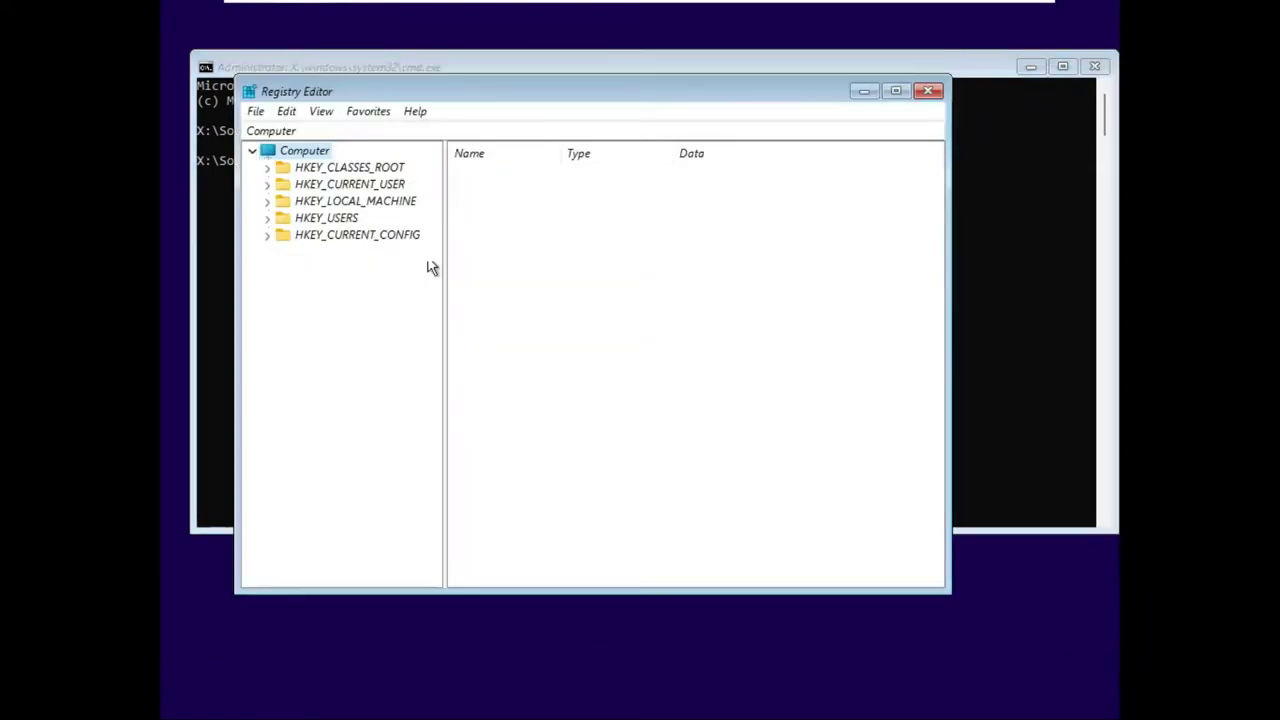
Expand HKEY_LOCAL_MACHINE and SYSTEM in the tree, then select and expand the Setup key.
left_click(358, 201)
left_click(268, 202)
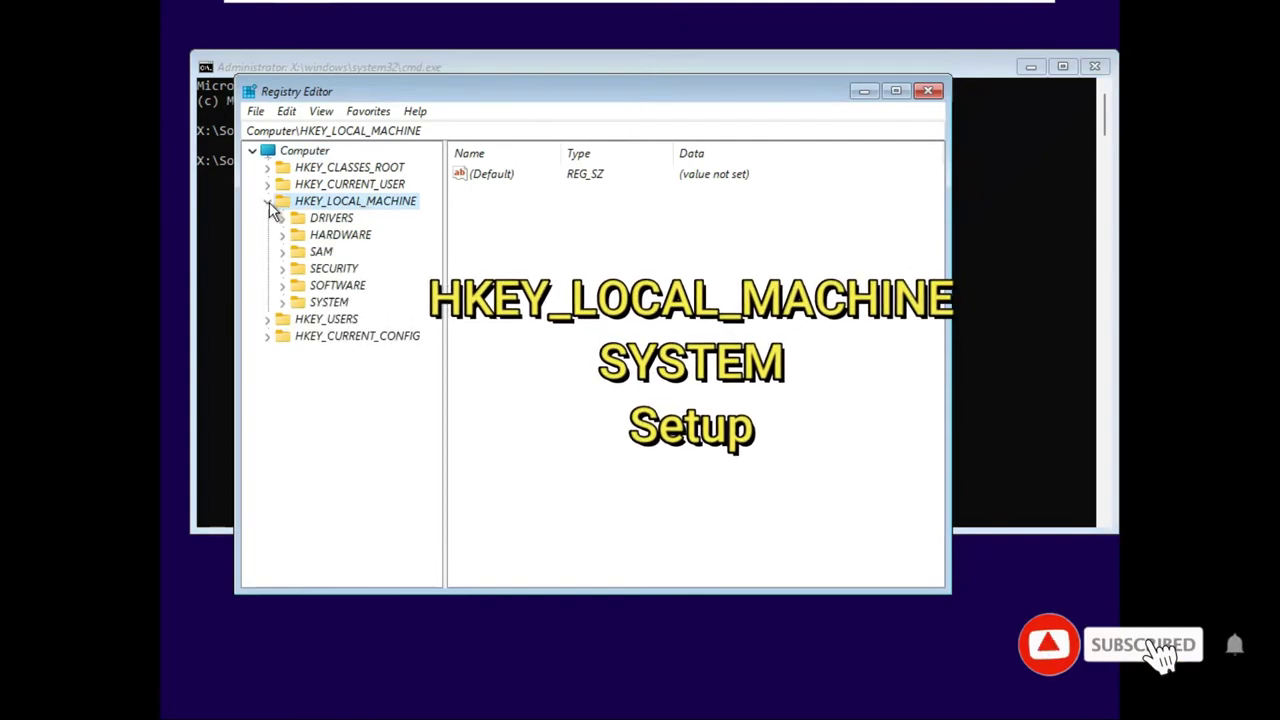
left_click(328, 302)
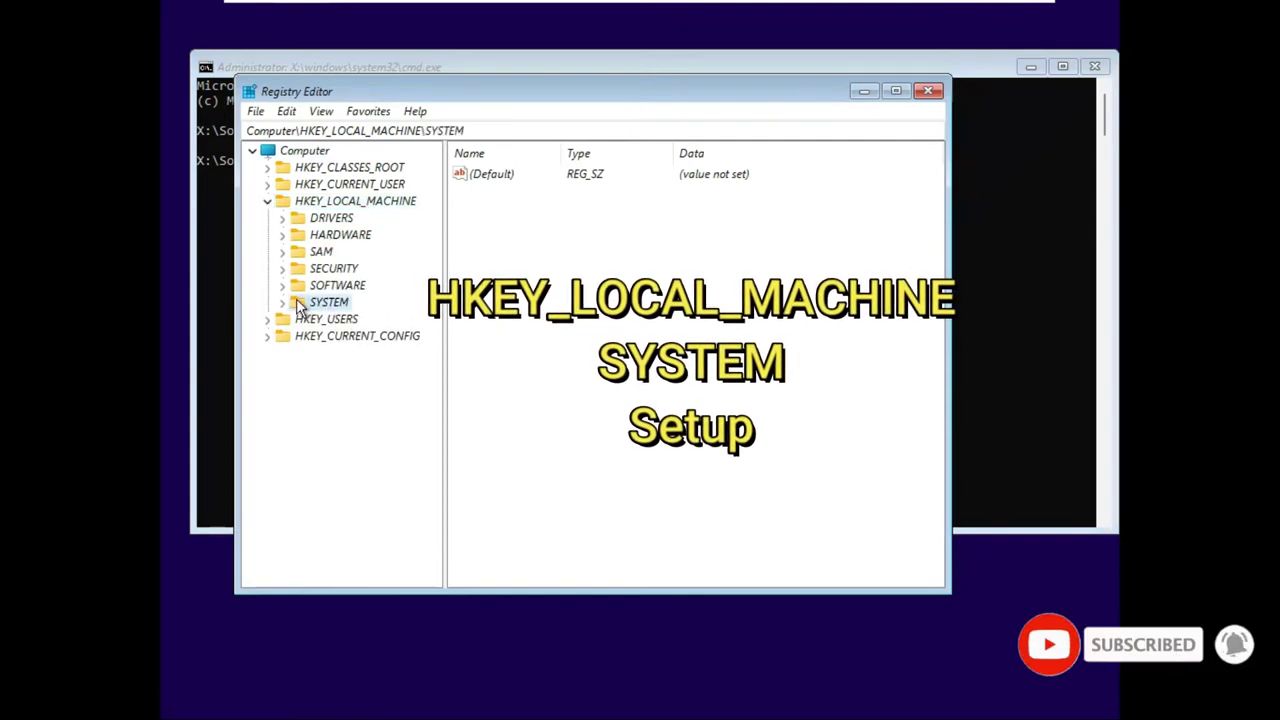
left_click(283, 302)
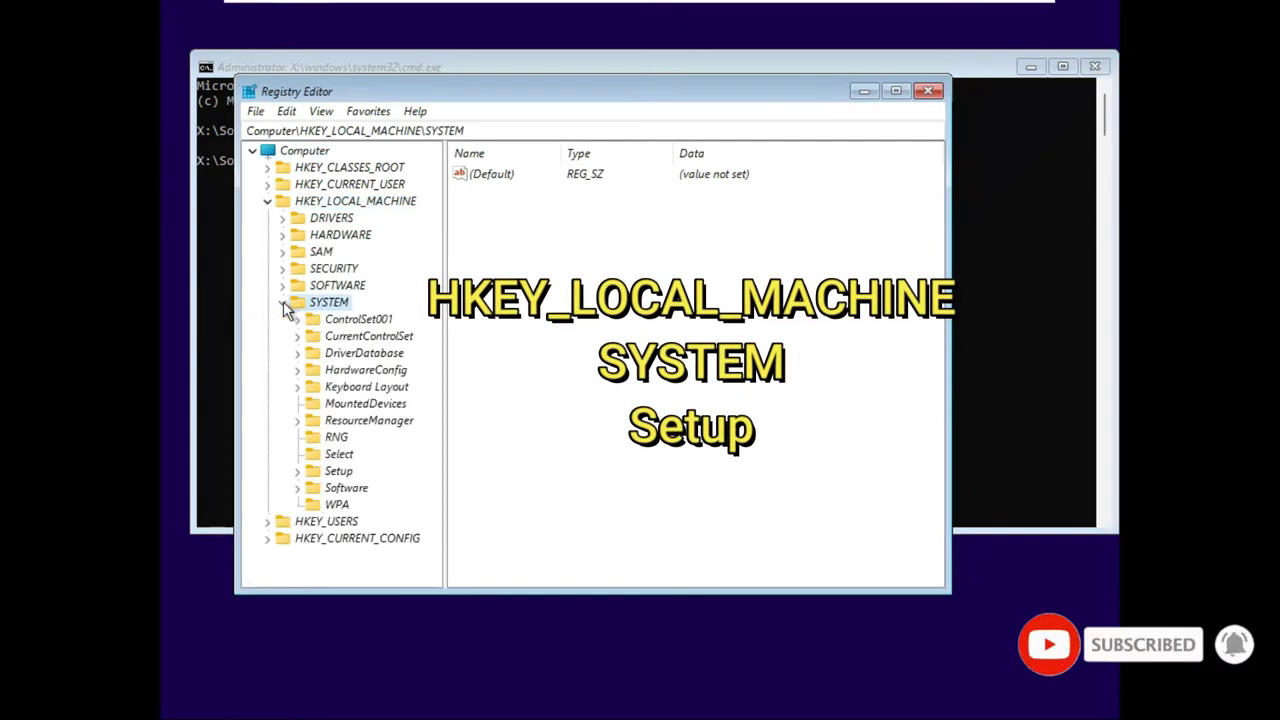
left_click(340, 474)
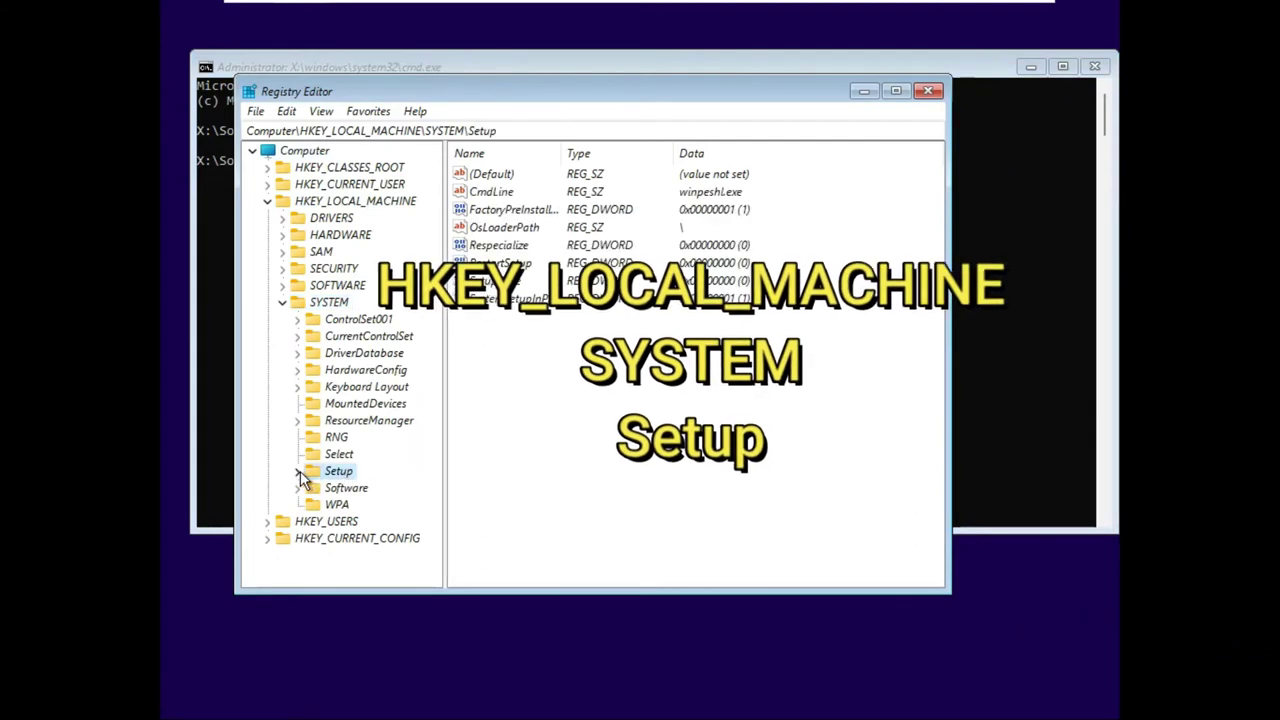
left_click(300, 471)
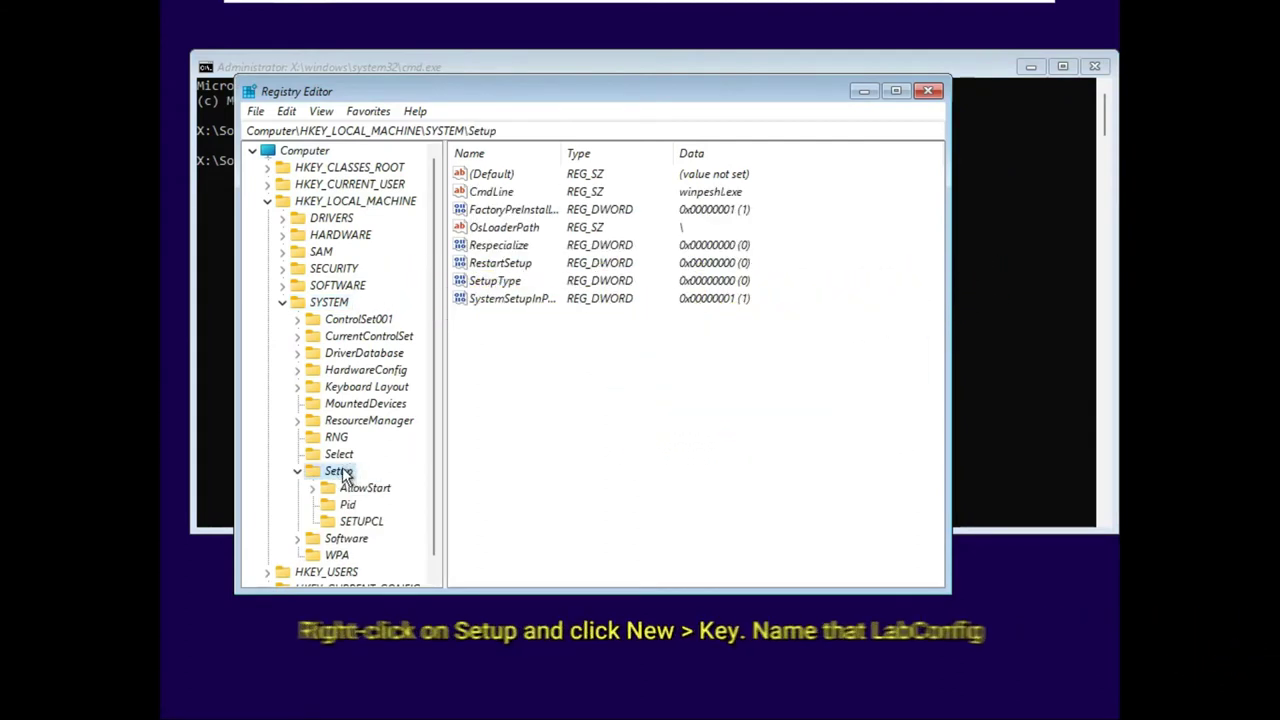
Add a new subkey under HKEY_LOCAL_MACHINE\SYSTEM\Setup named LabConfig.
right_click(344, 473)
mouse_move(397, 498)
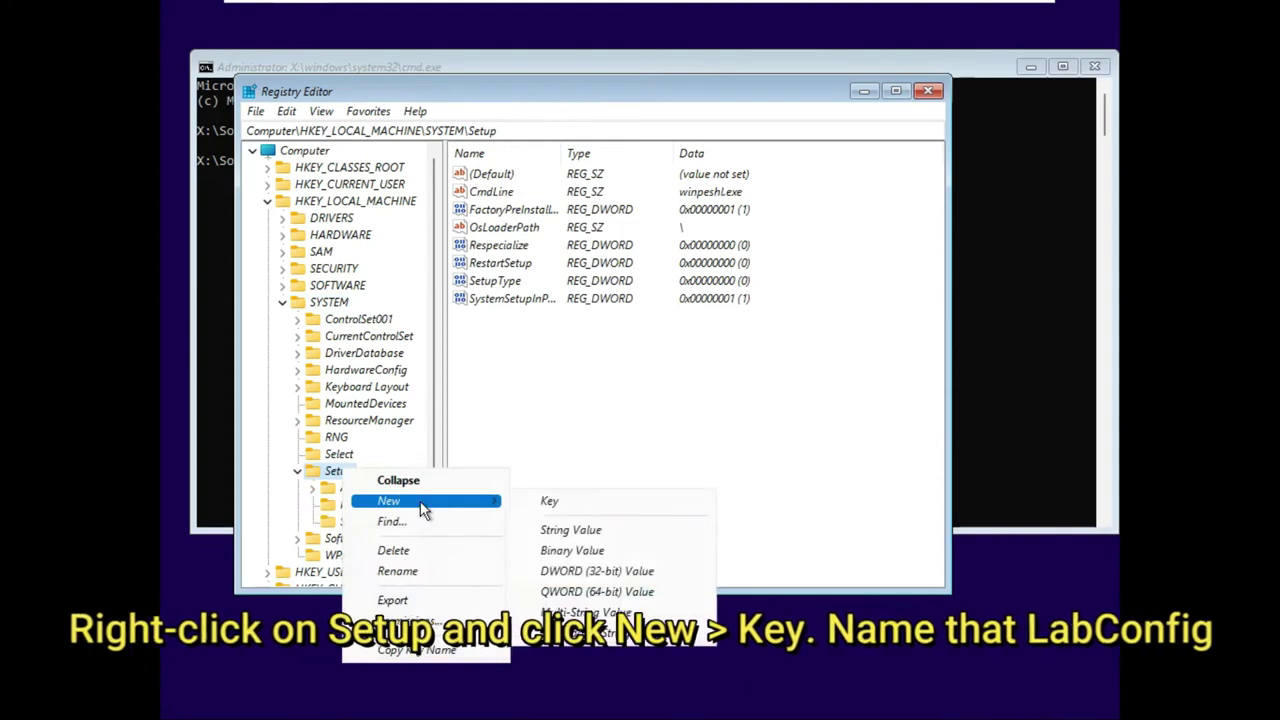
left_click(551, 501)
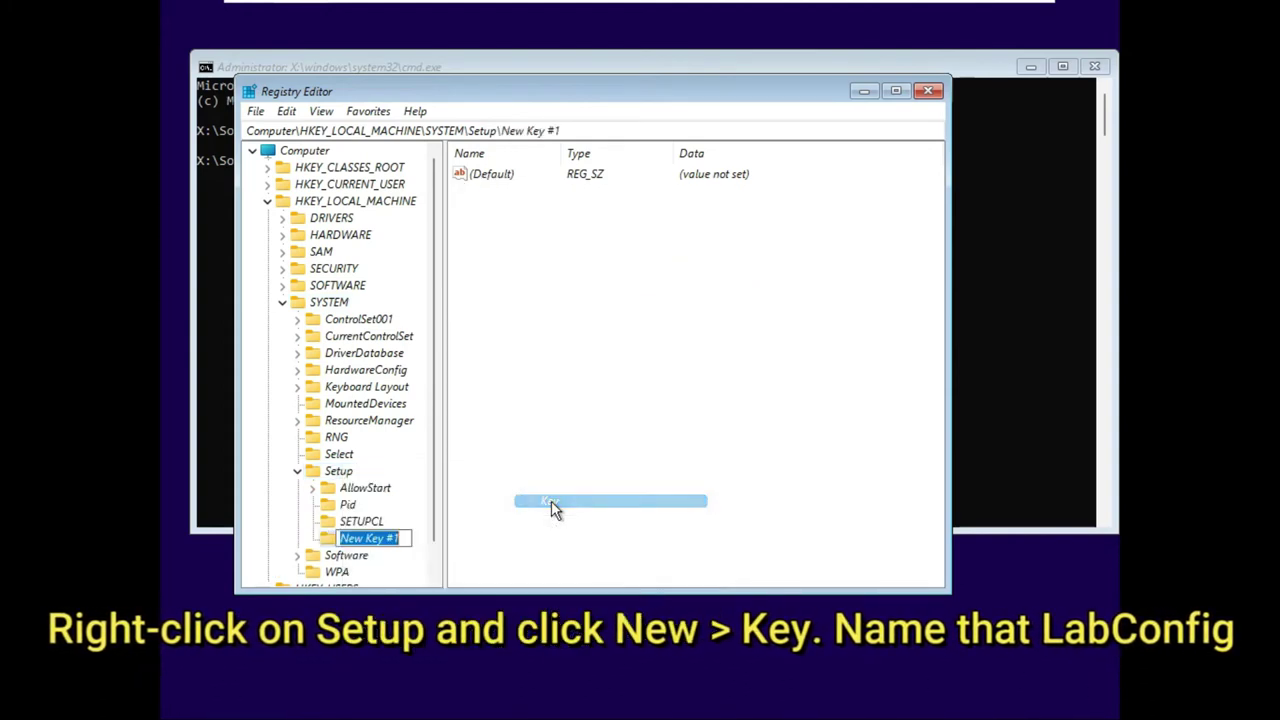
type("La")
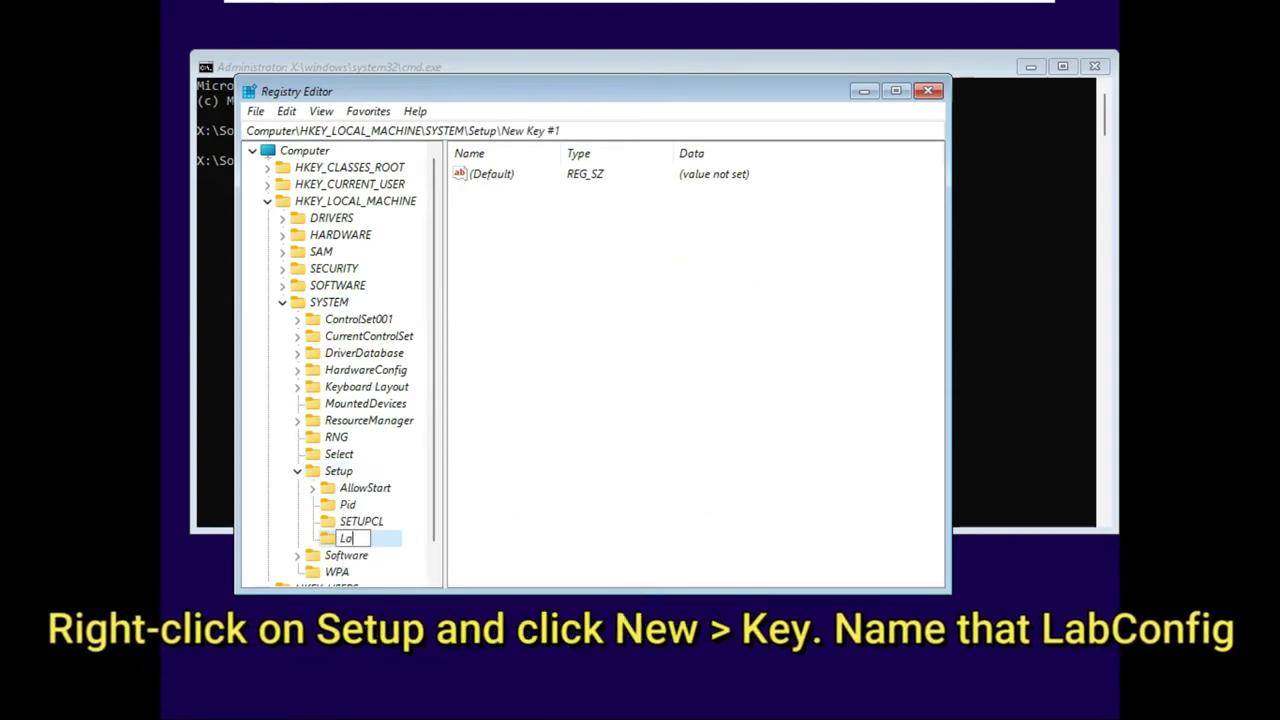
type("bConfig")
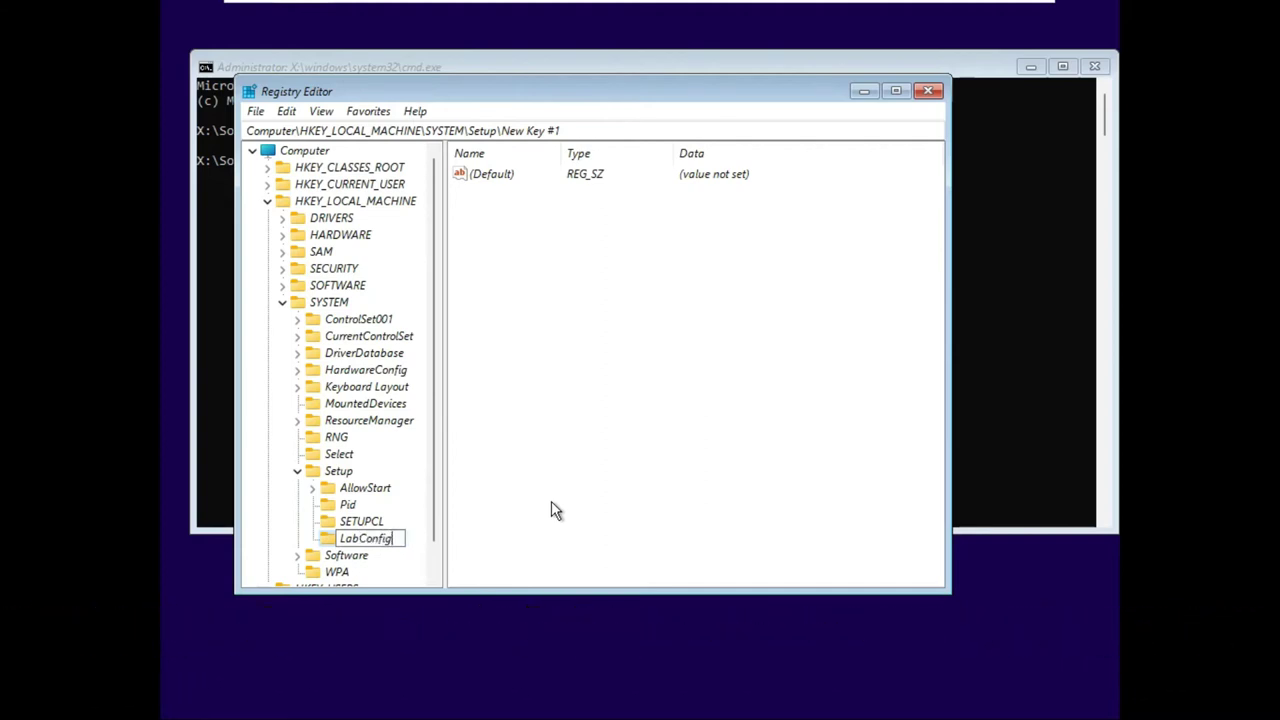
left_click(557, 510)
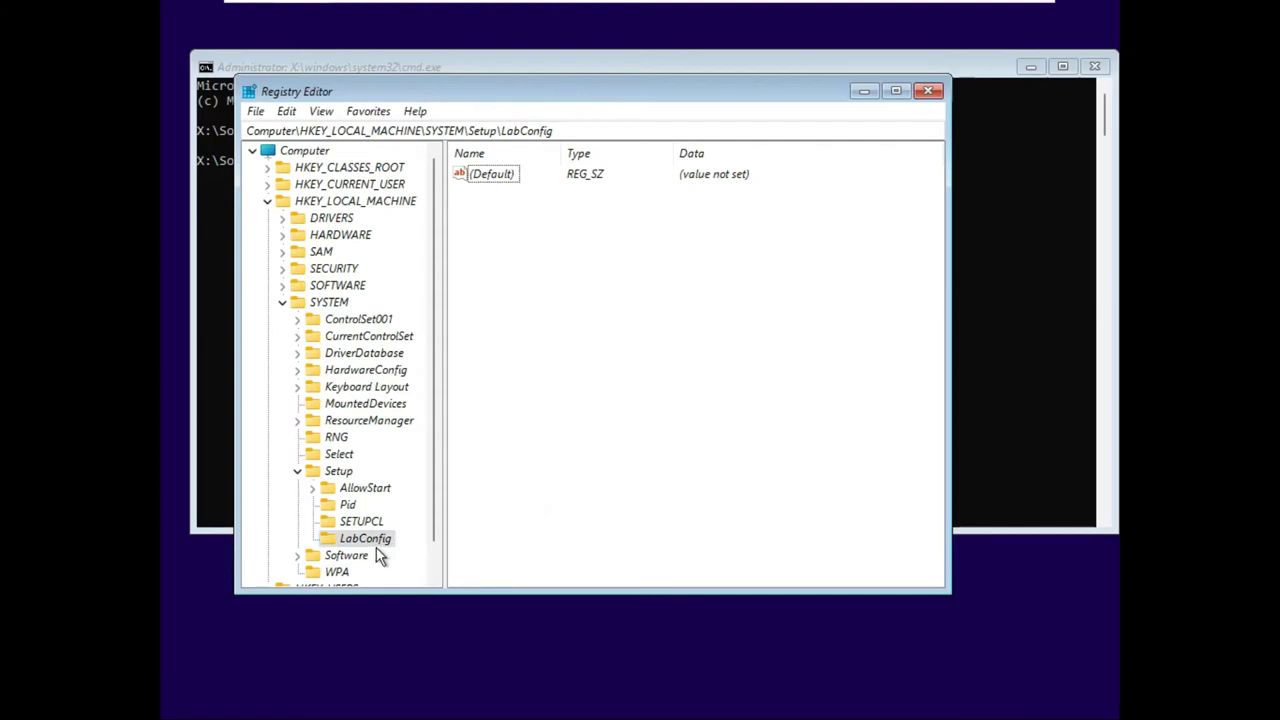
Add a DWORD (32-bit) value named BypassTPMCheck to LabConfig with data 1.
right_click(545, 484)
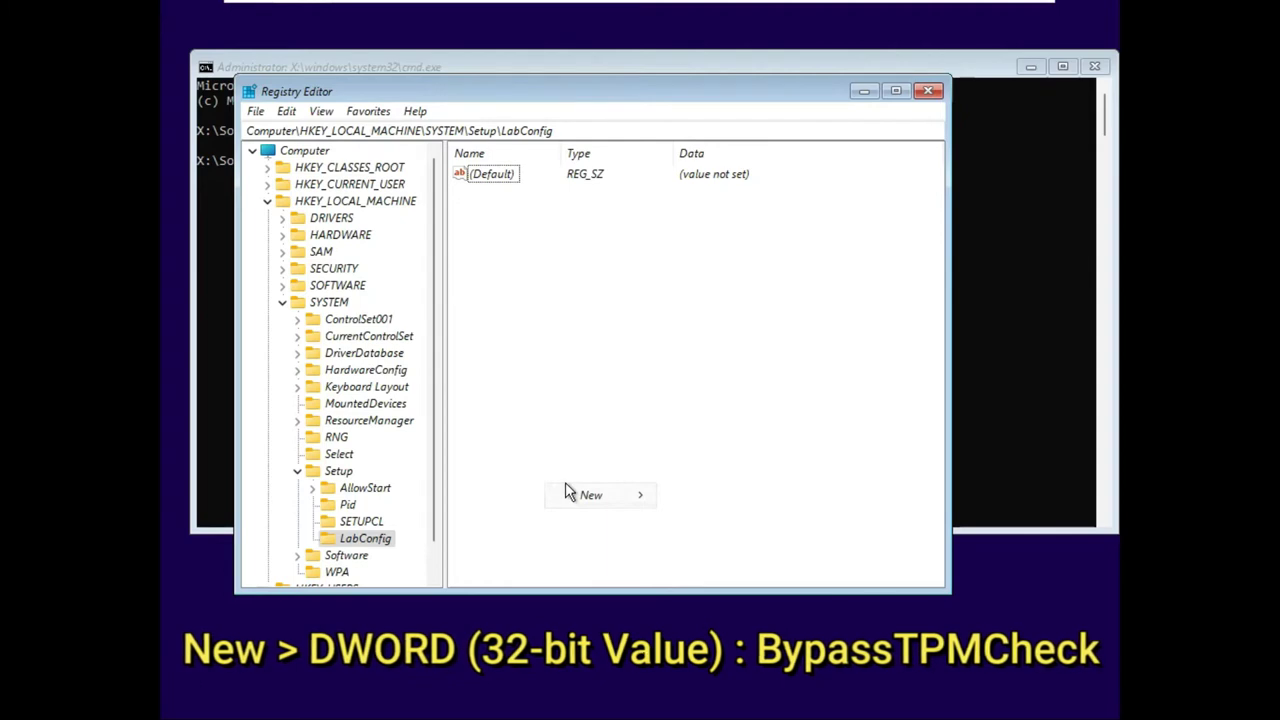
mouse_move(606, 500)
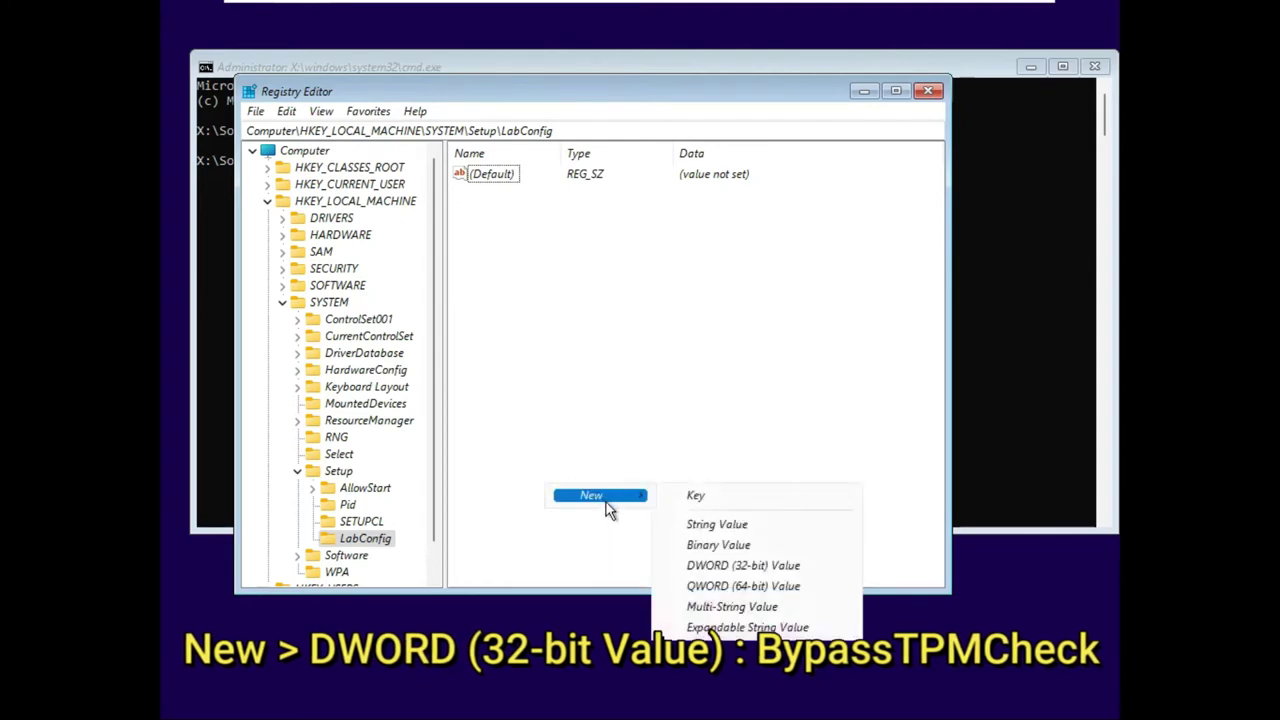
left_click(739, 566)
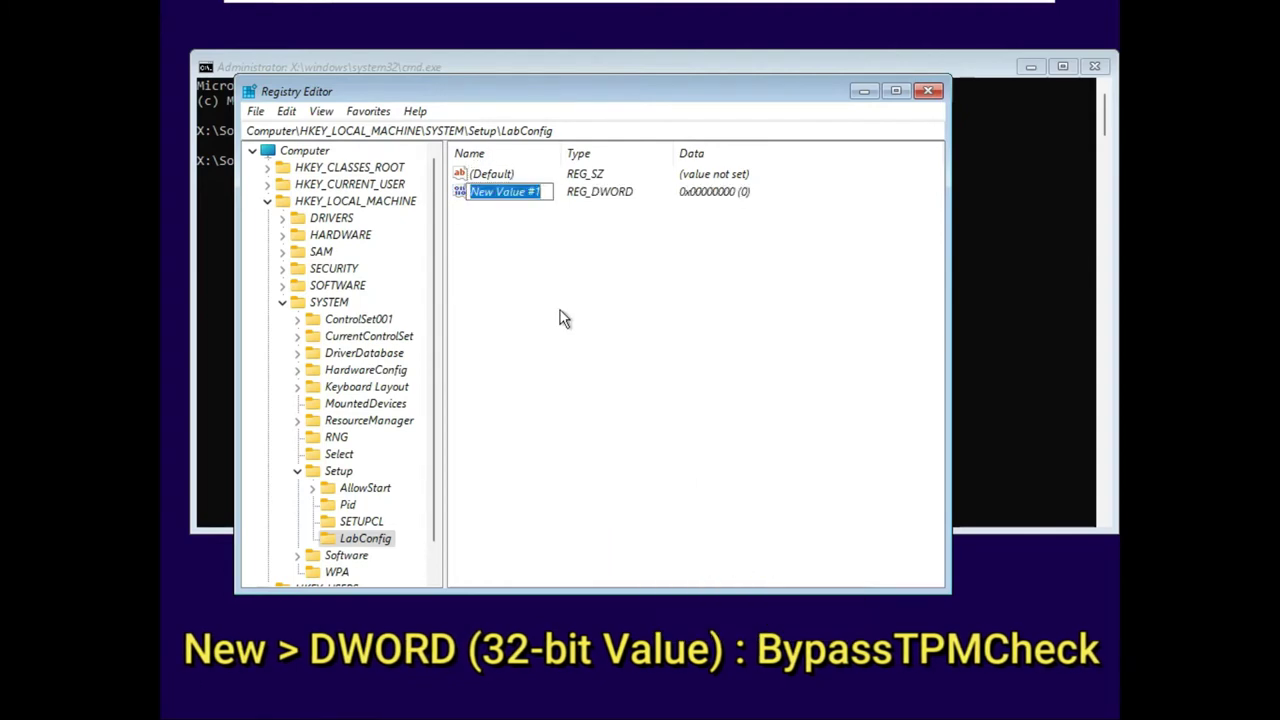
type("By")
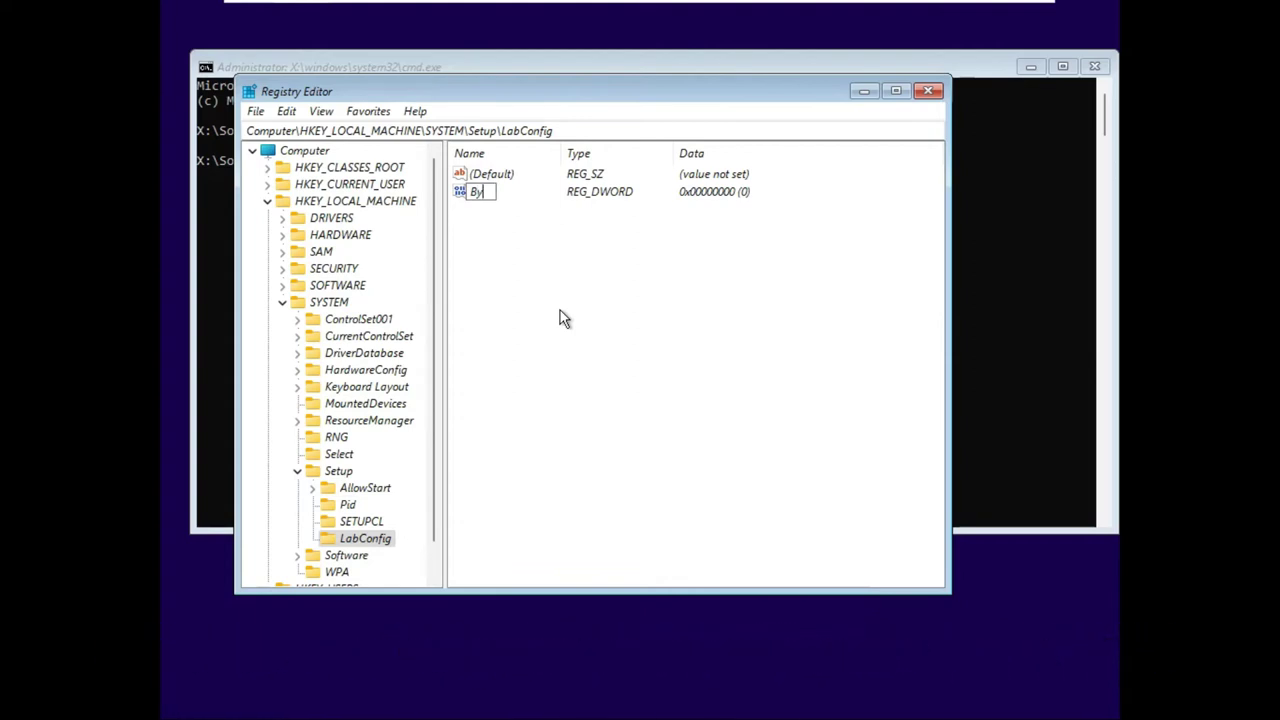
type("pass")
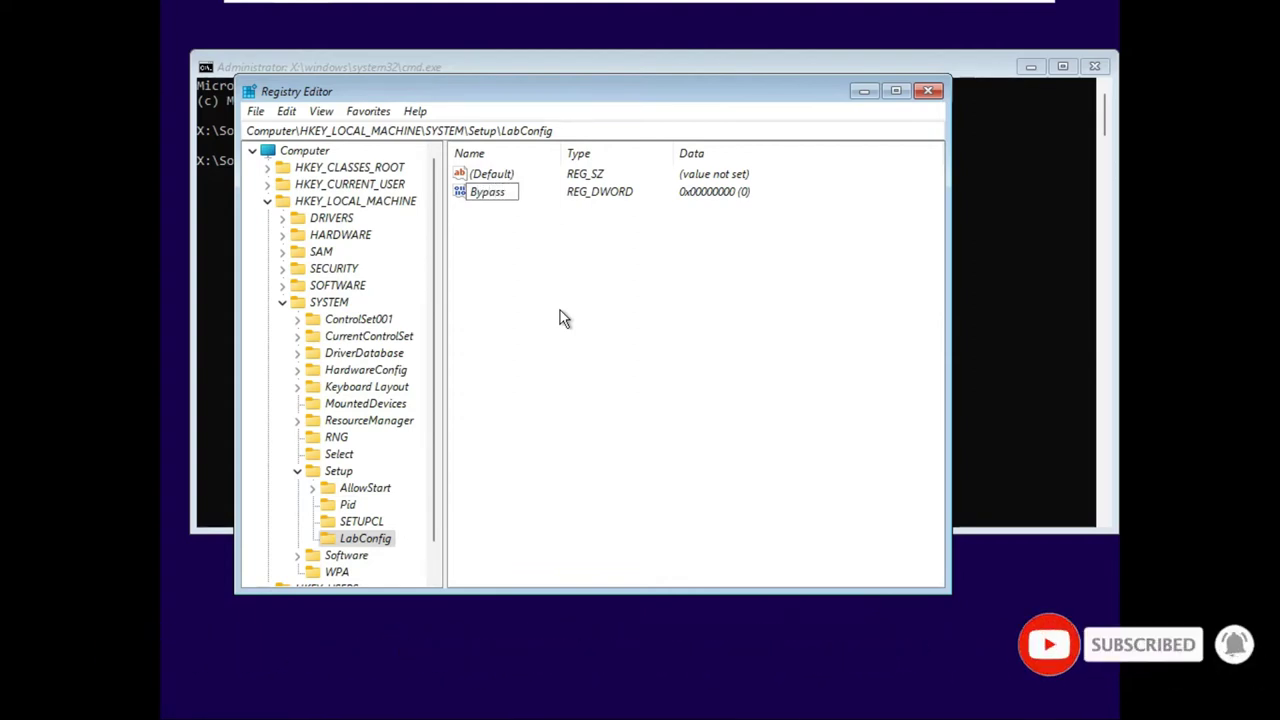
type("TPMCheck")
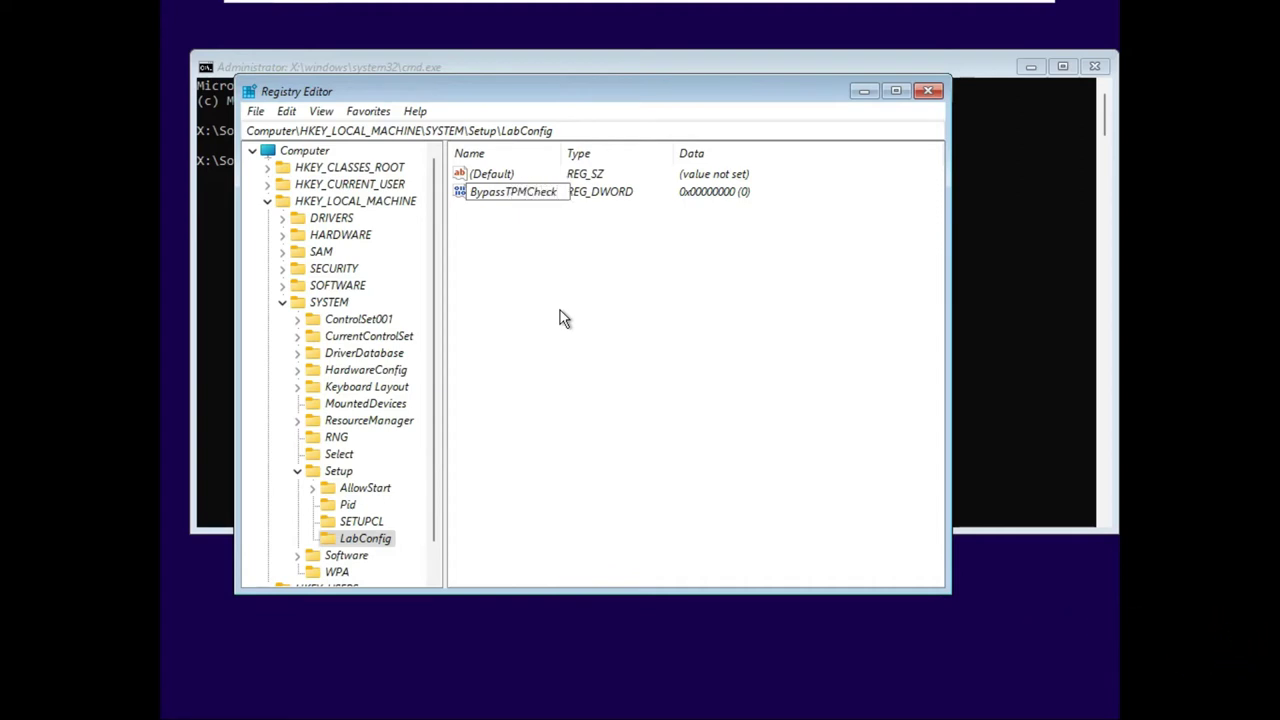
key("Return")
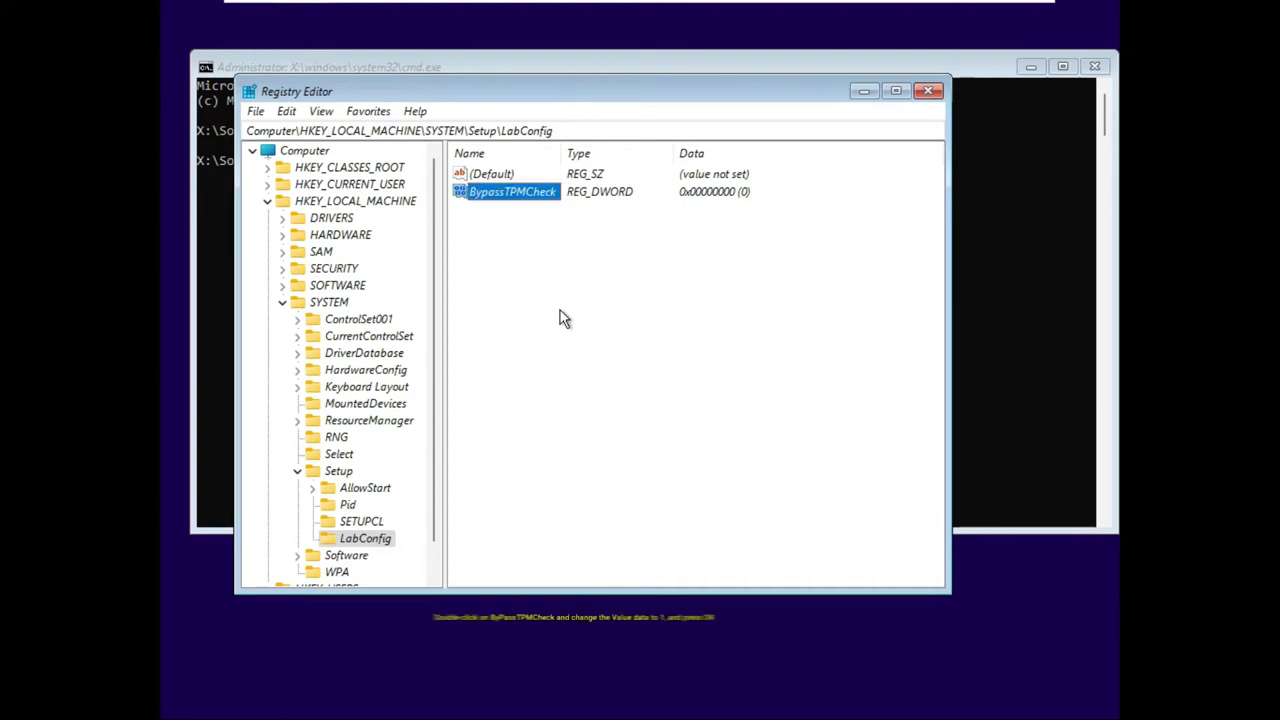
double_click(503, 192)
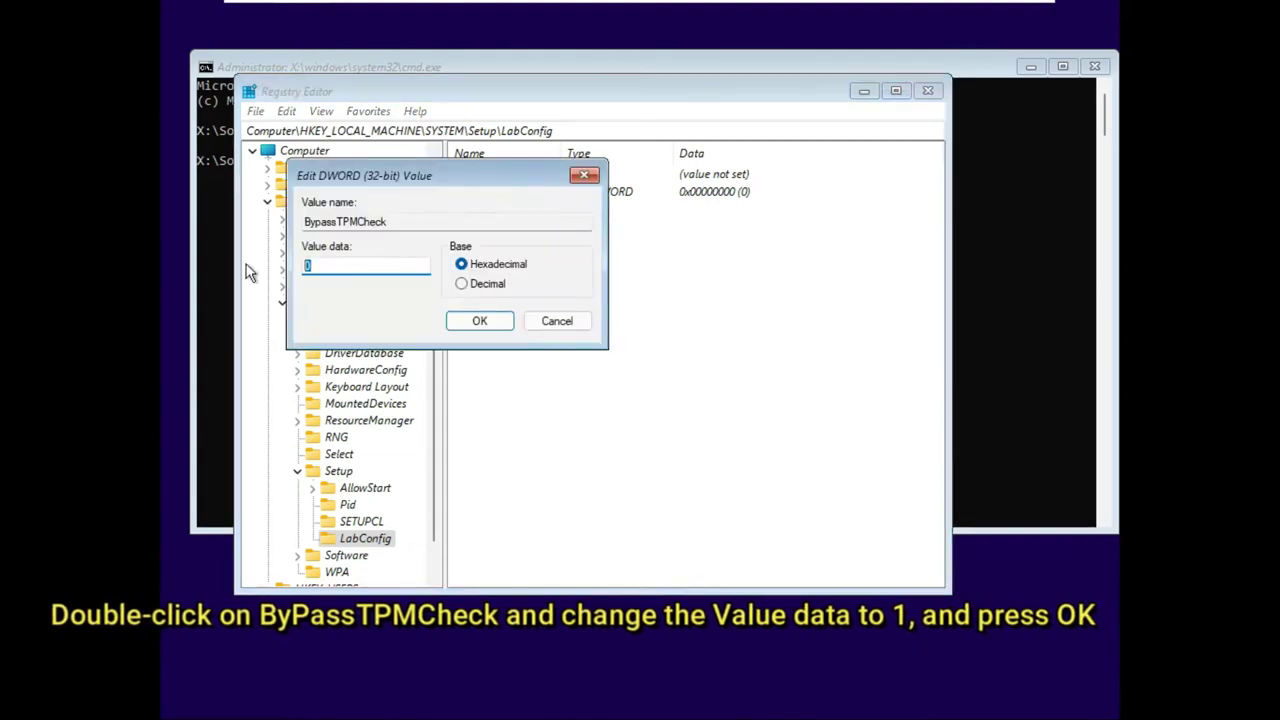
type("1")
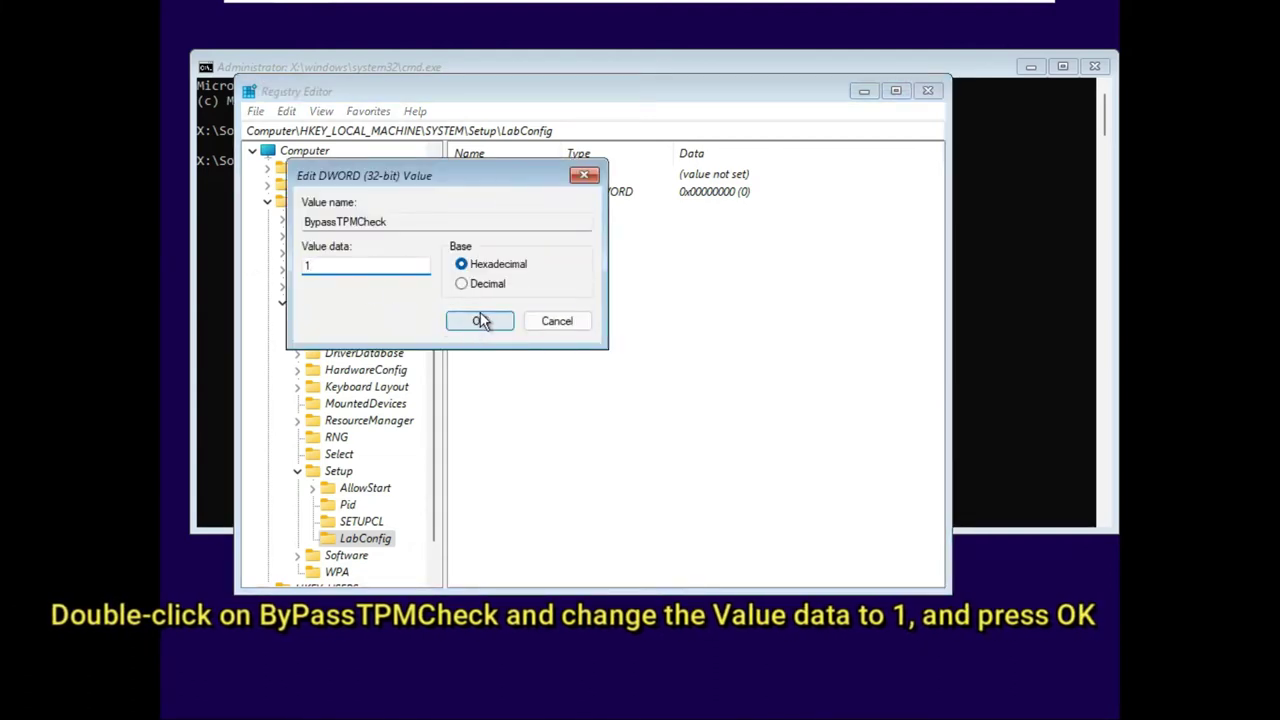
left_click(478, 322)
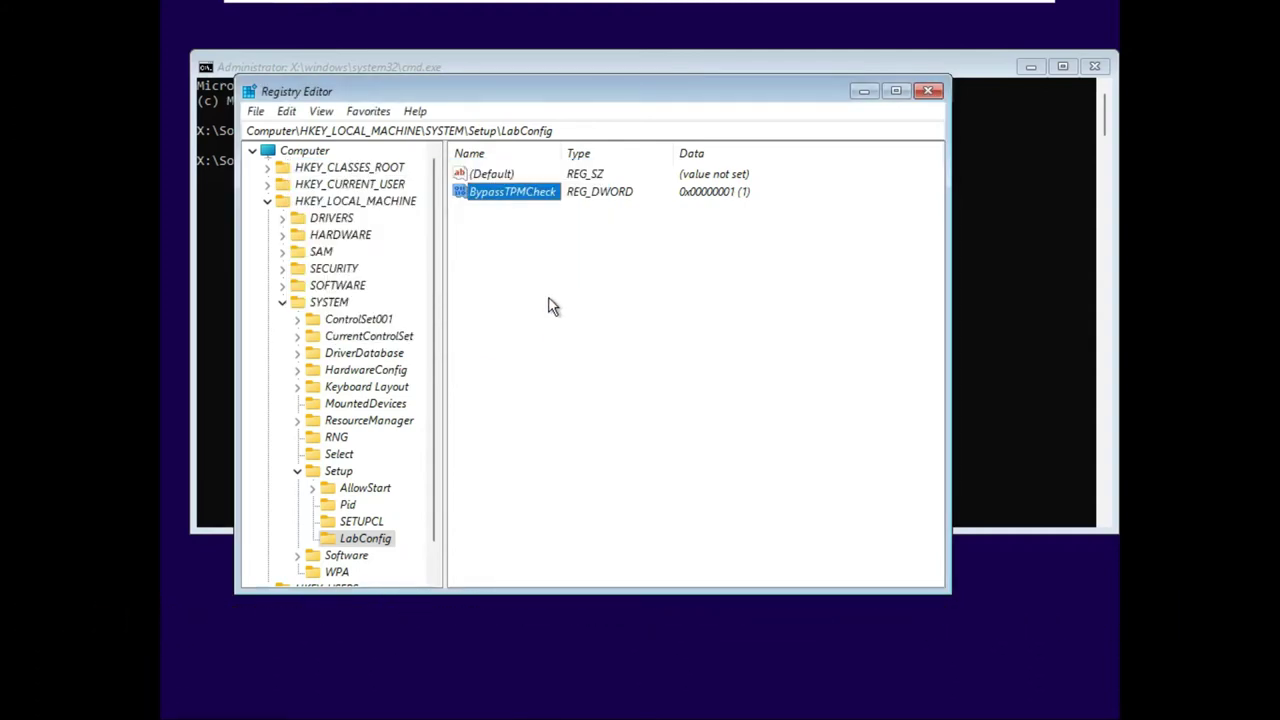
Add a DWORD (32-bit) value named BypassSecureBootCheck to LabConfig with data 1.
right_click(548, 306)
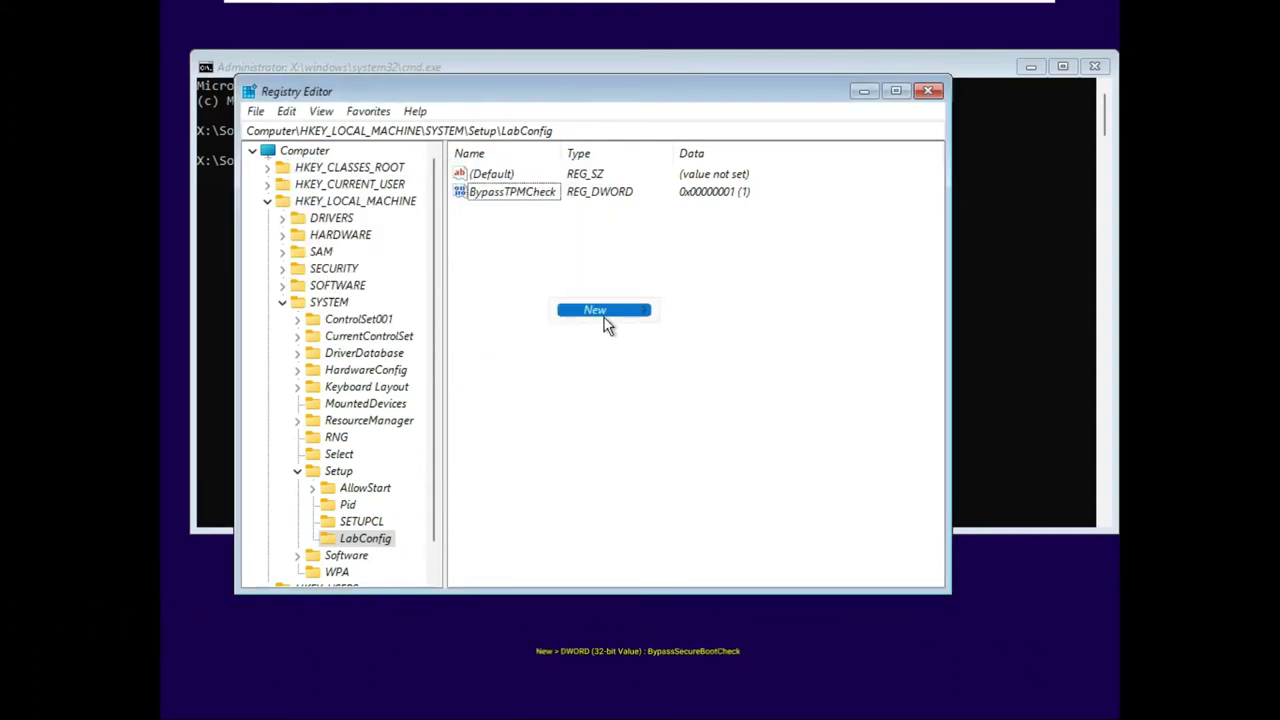
mouse_move(606, 312)
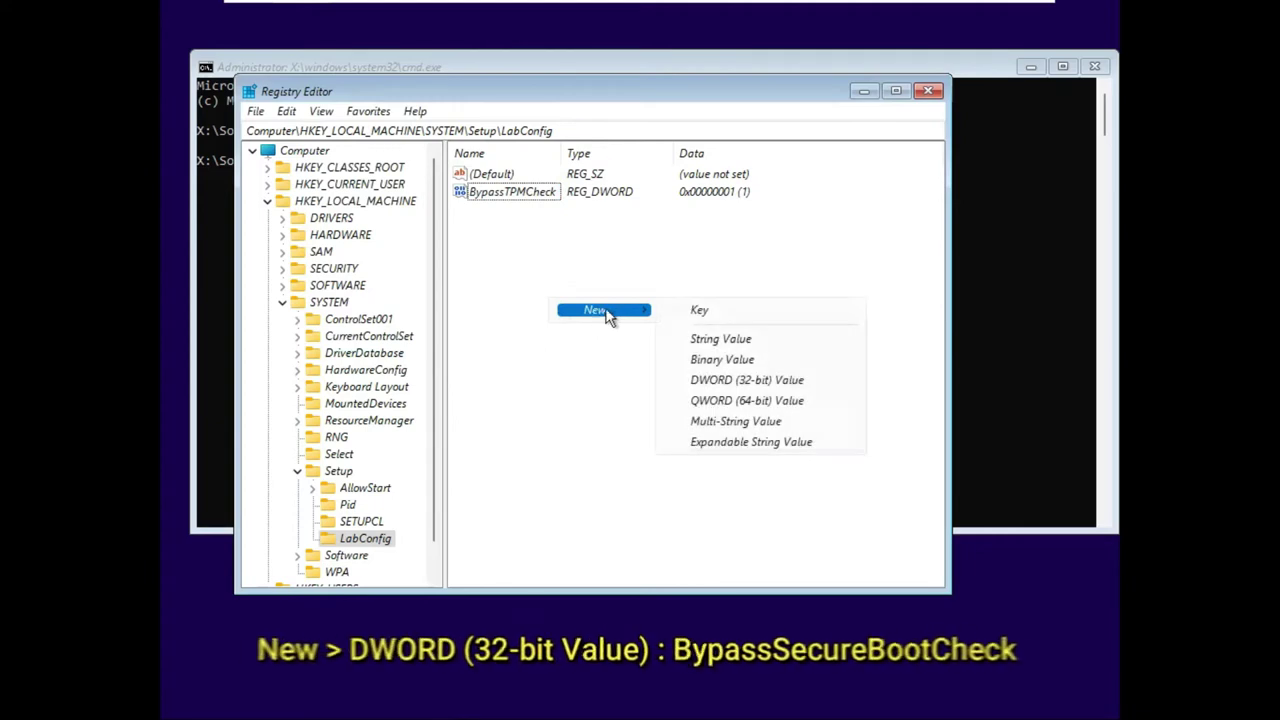
left_click(757, 385)
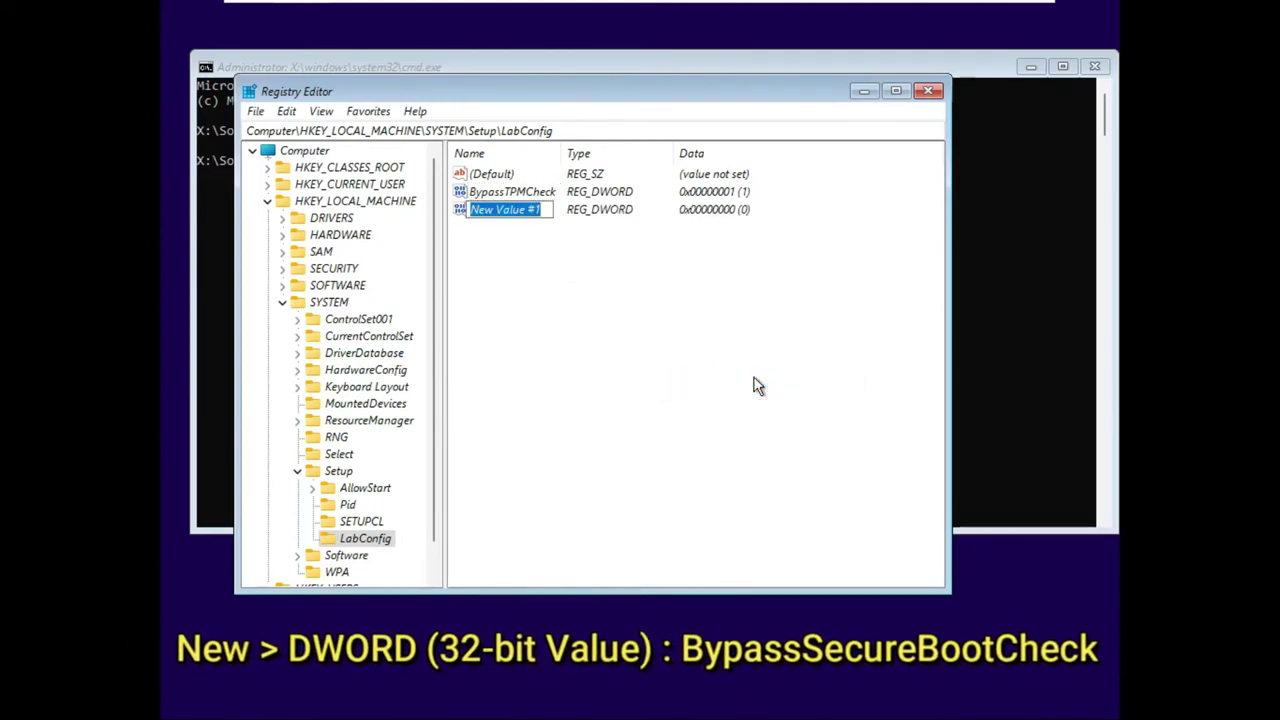
type("BypassSecureBo")
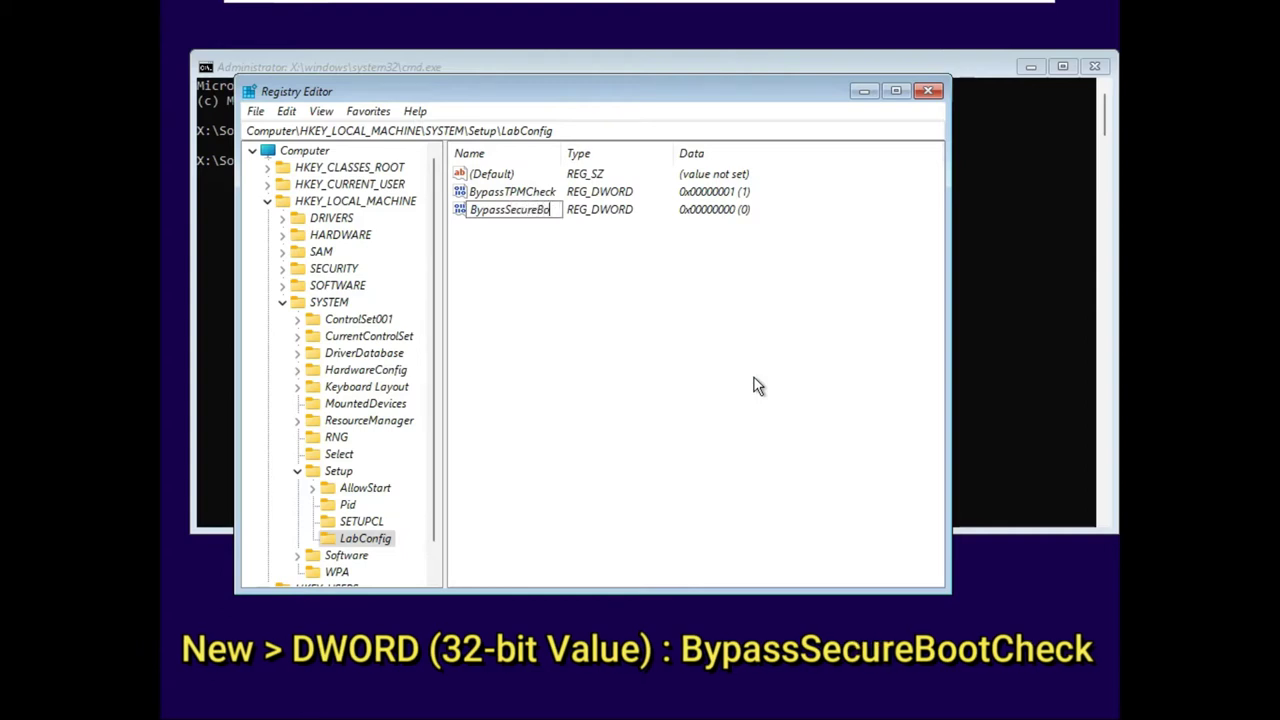
type("otCh")
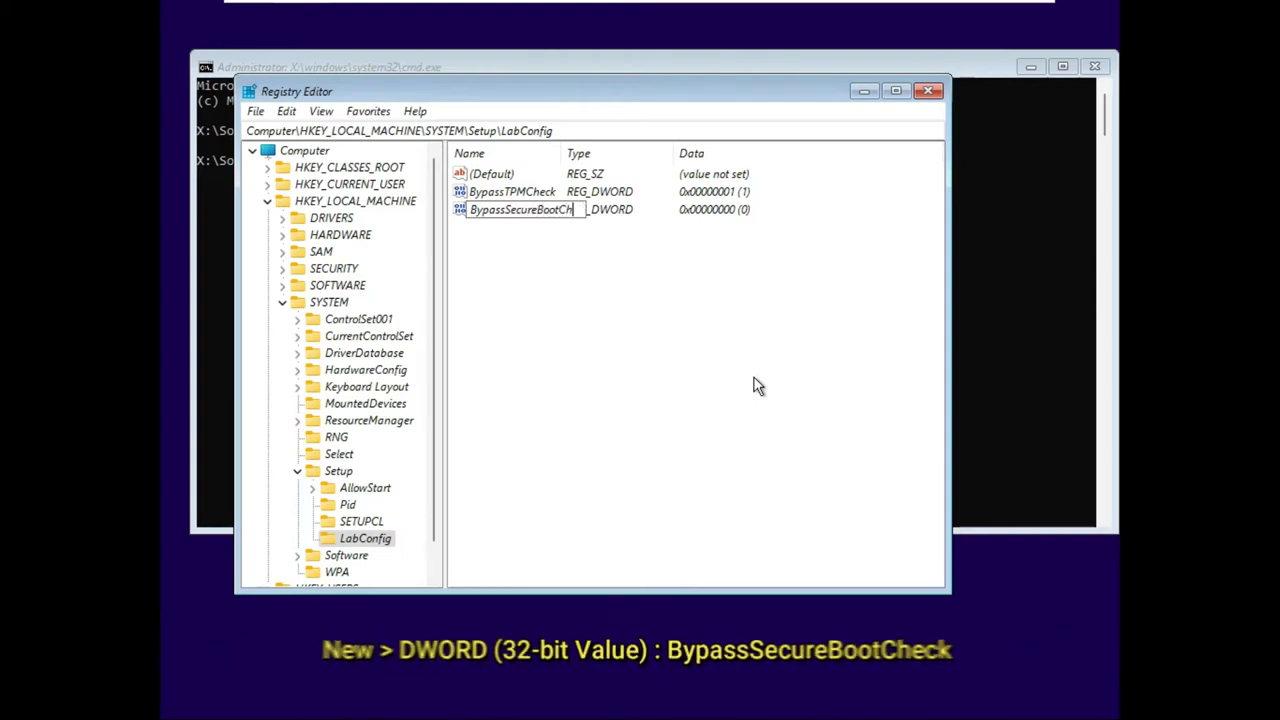
type("eck")
key("Return")
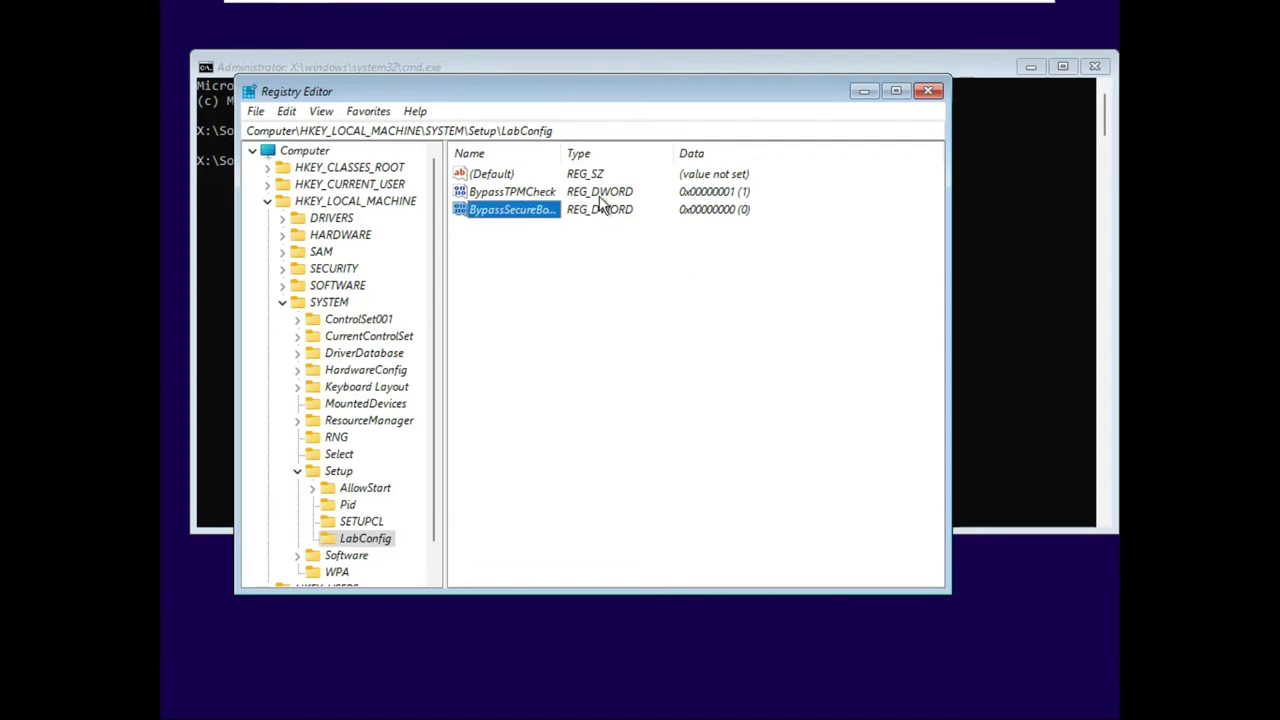
left_click_drag(561, 152, 647, 153)
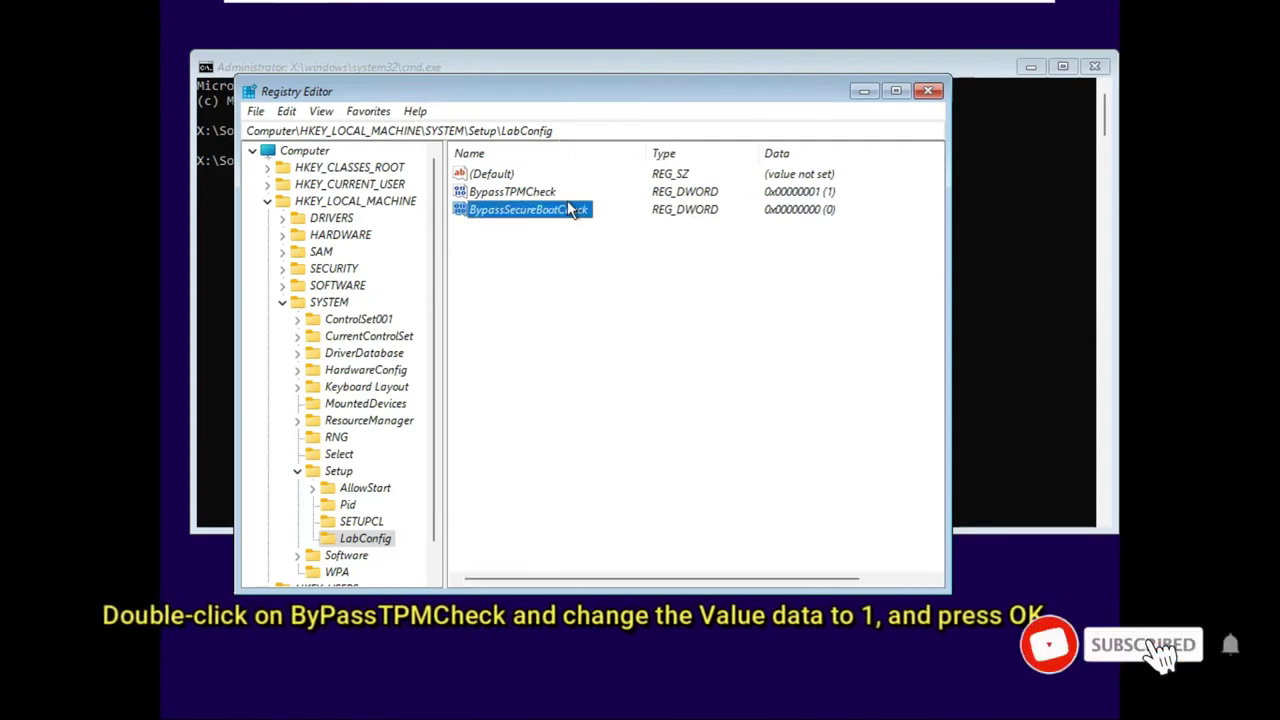
double_click(551, 211)
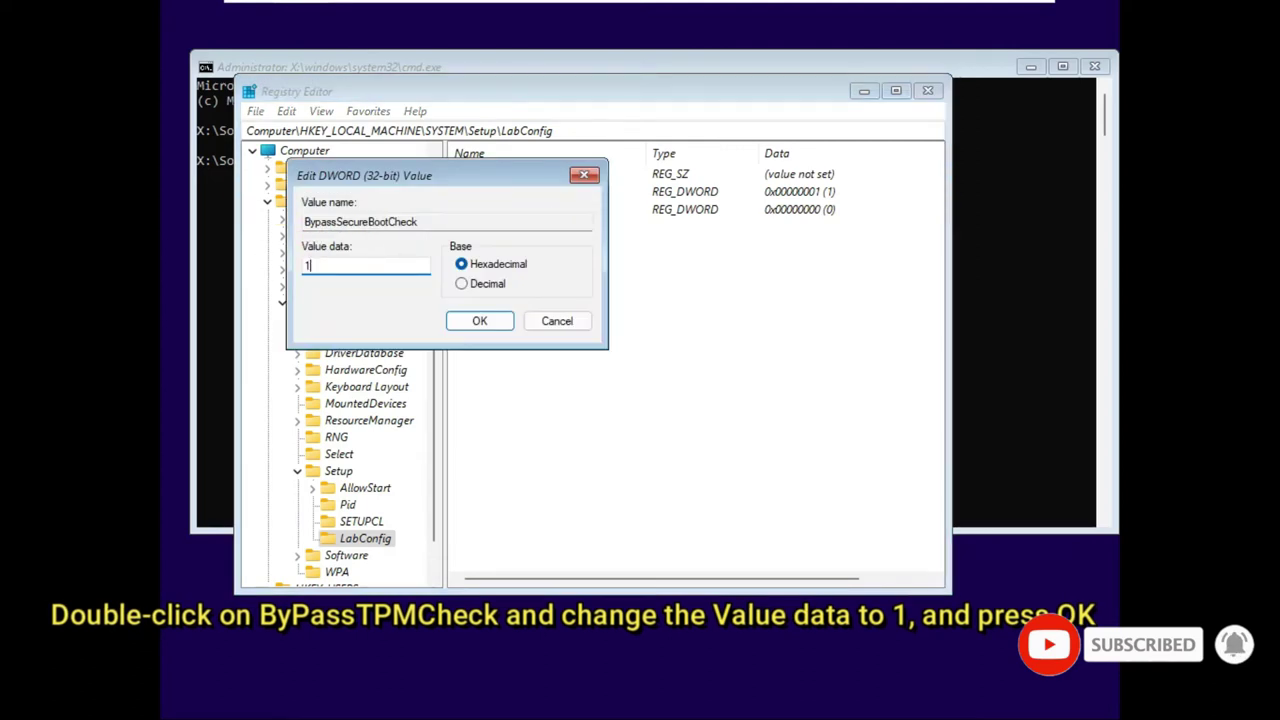
type("1")
left_click(480, 321)
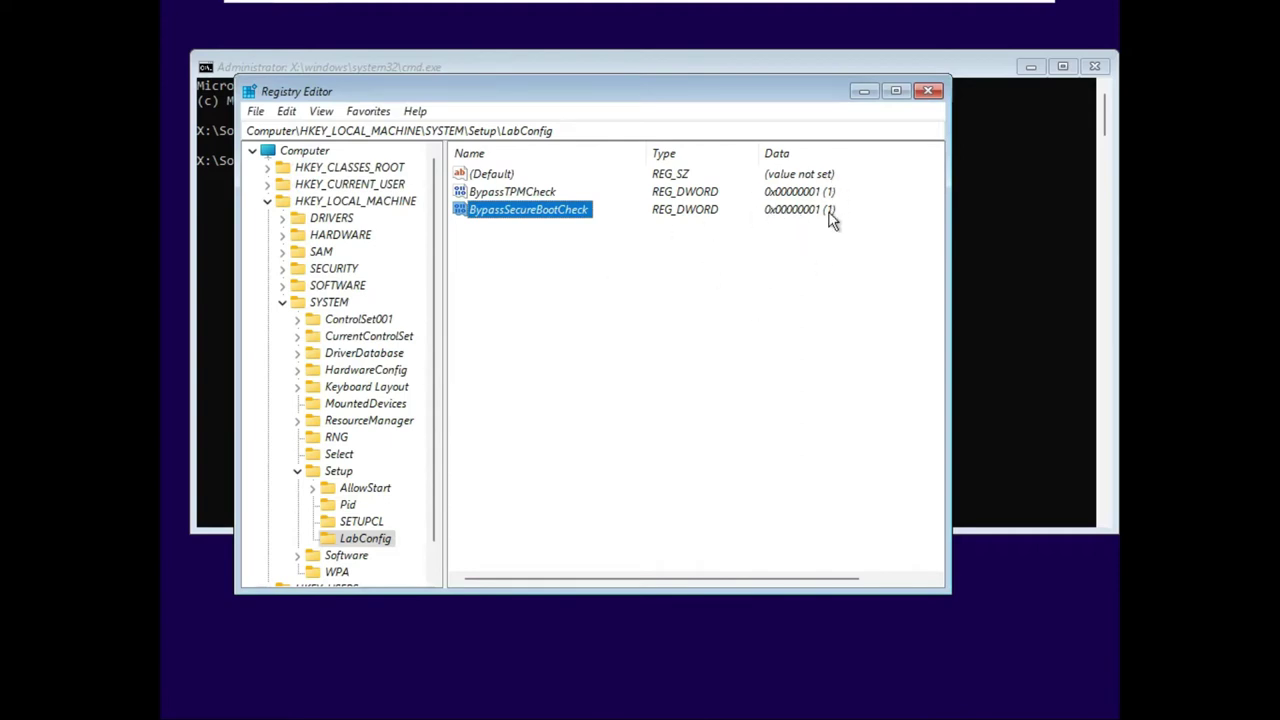
Close Registry Editor and Command Prompt, start Install now, and skip the product key.
left_click(928, 92)
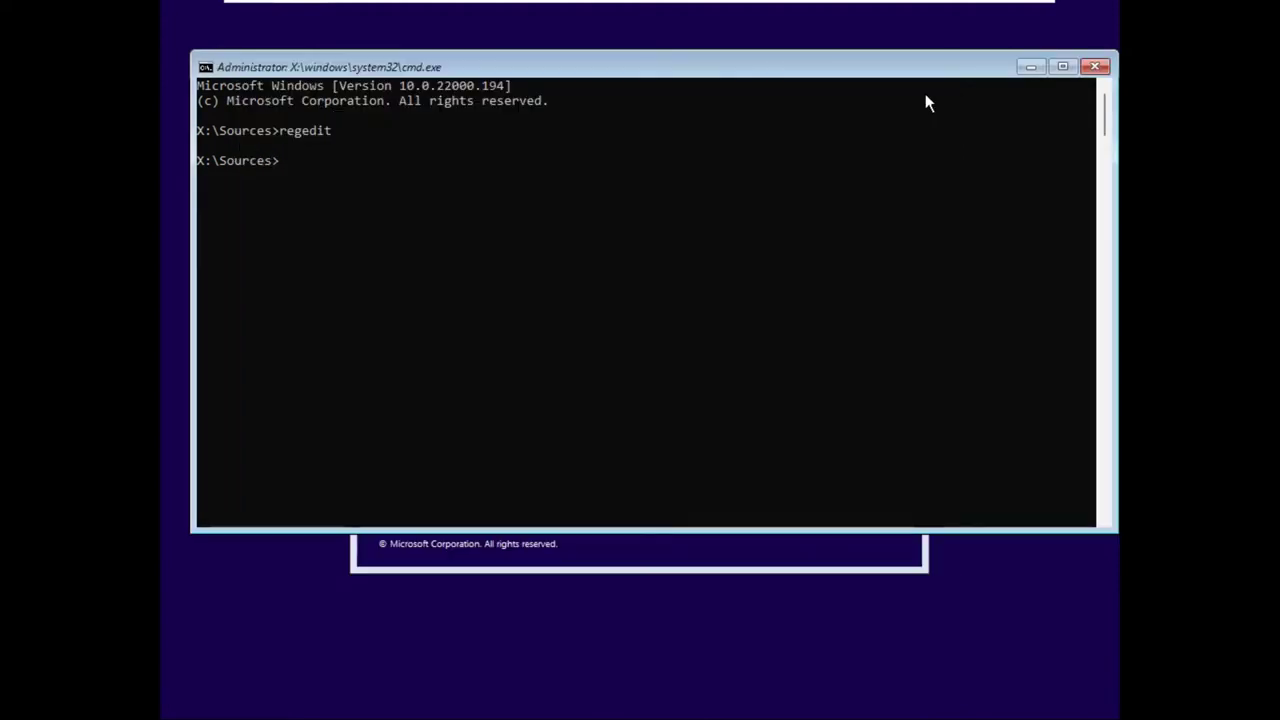
left_click(1095, 66)
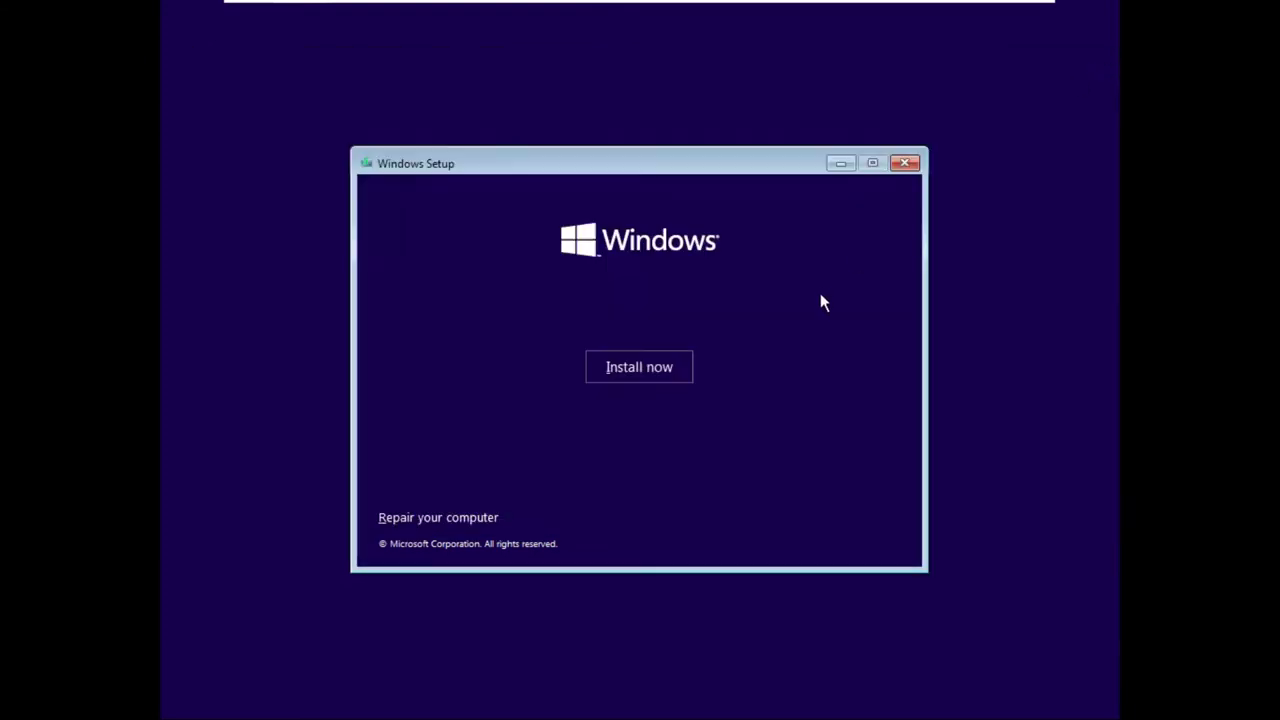
left_click(634, 370)
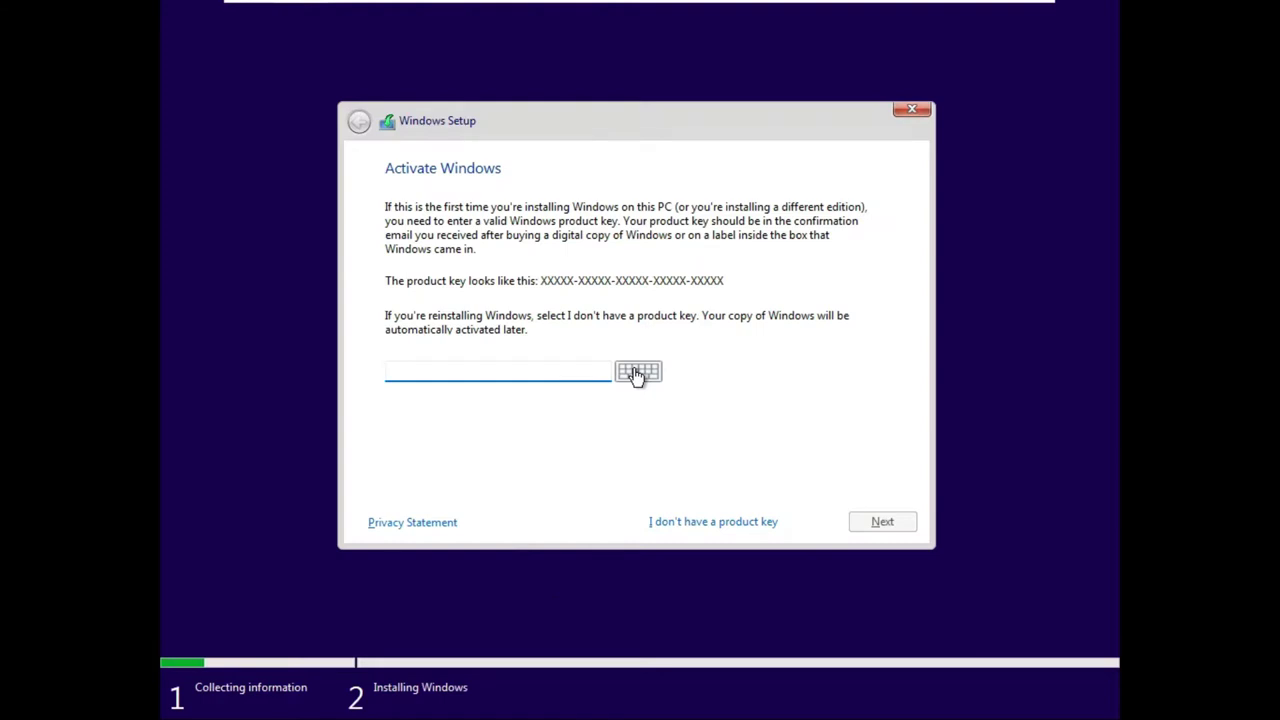
left_click(702, 521)
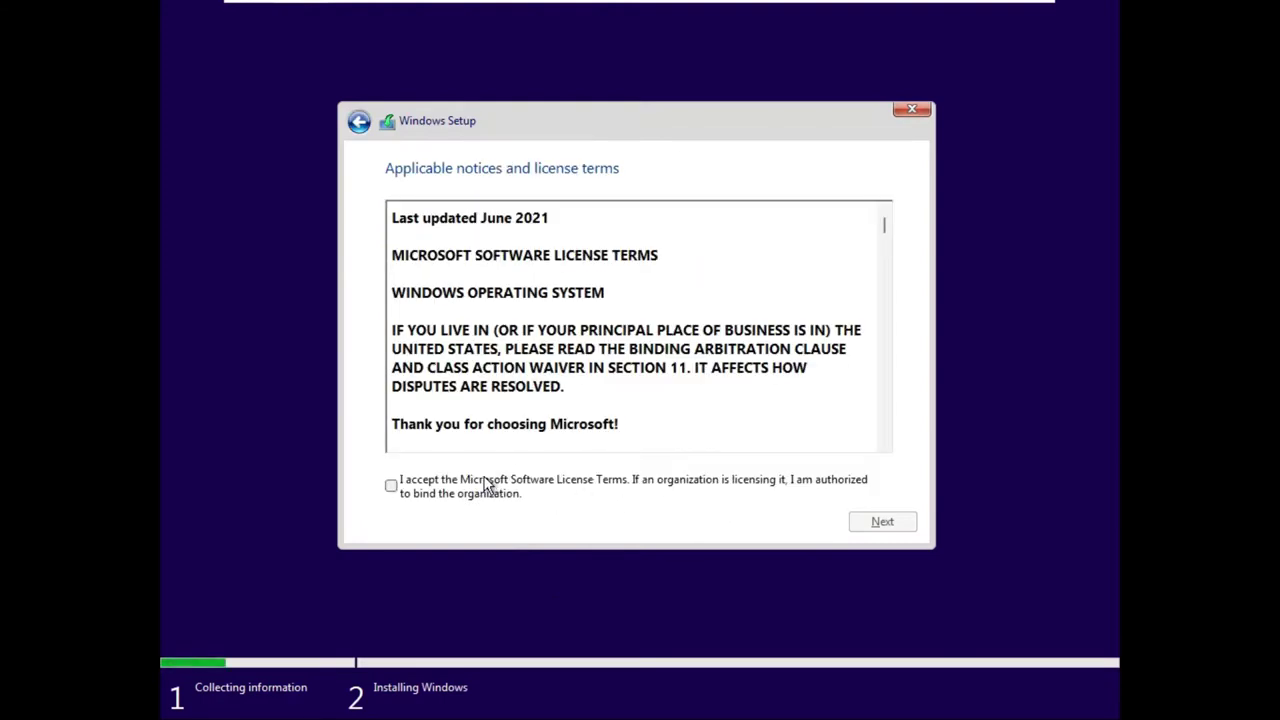
Accept the license terms and run a custom Windows-only install onto Drive 0.
left_click(488, 485)
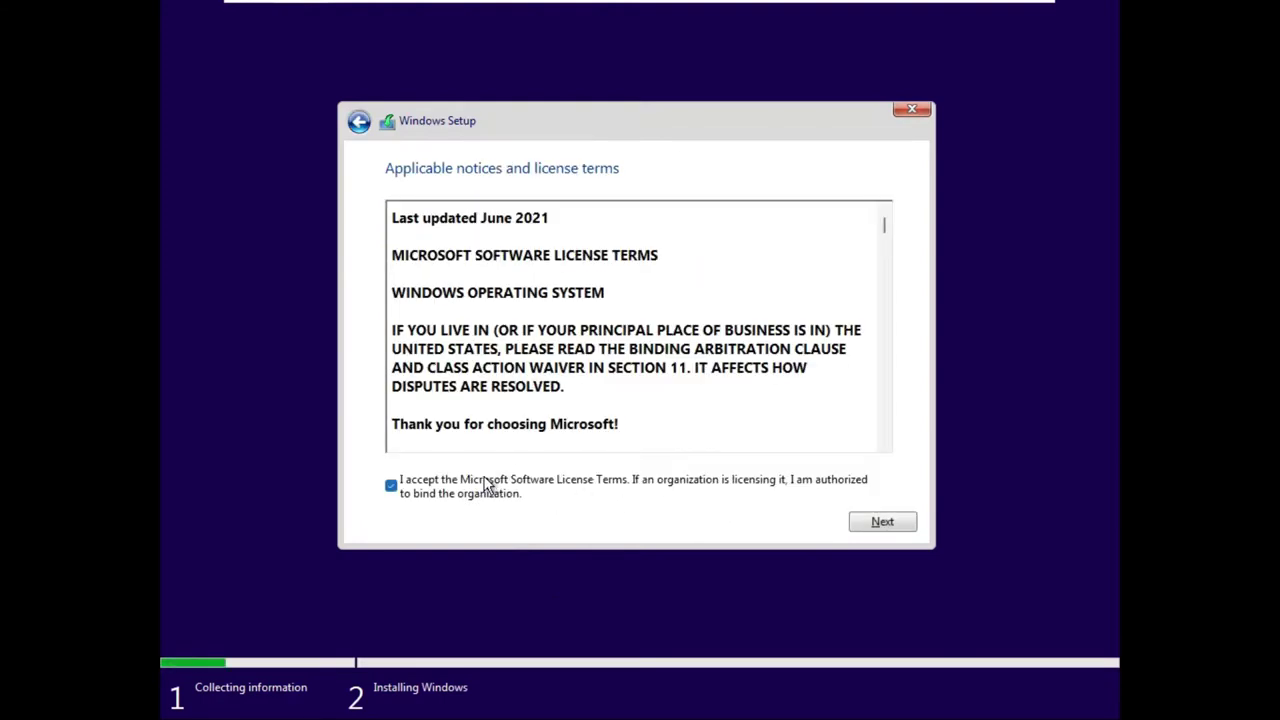
left_click(877, 528)
left_click(632, 352)
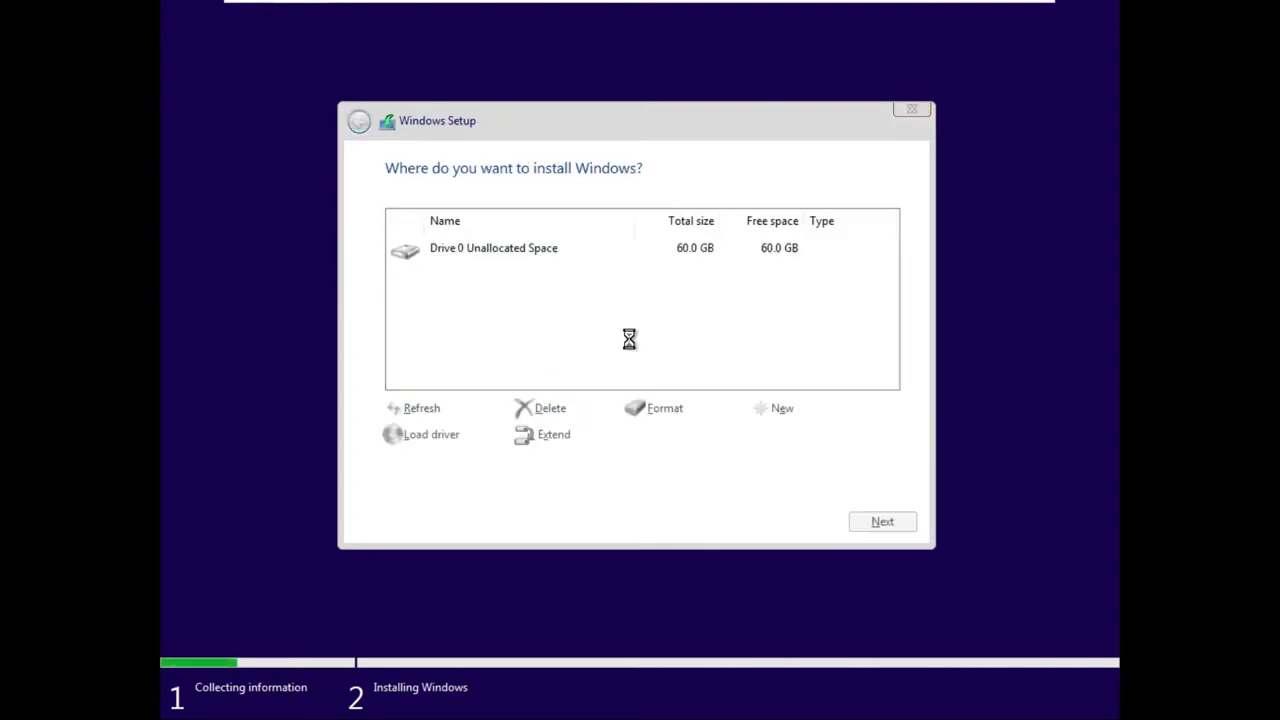
left_click(875, 522)
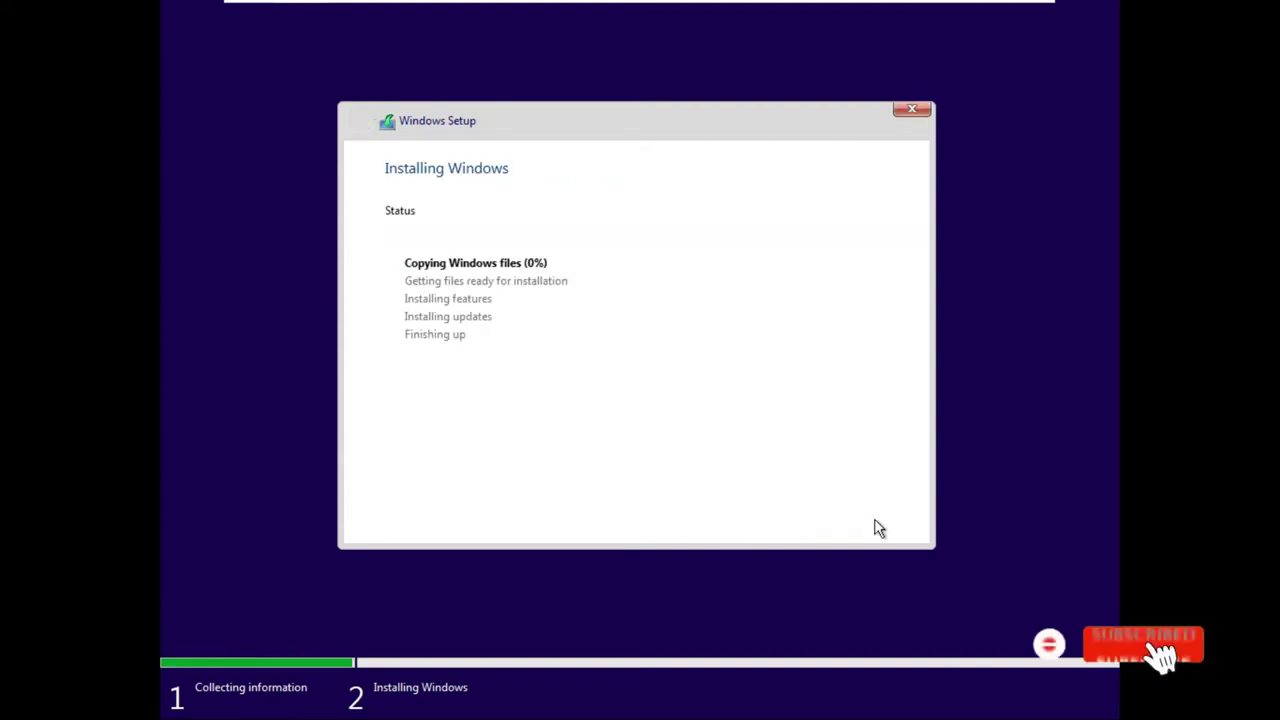
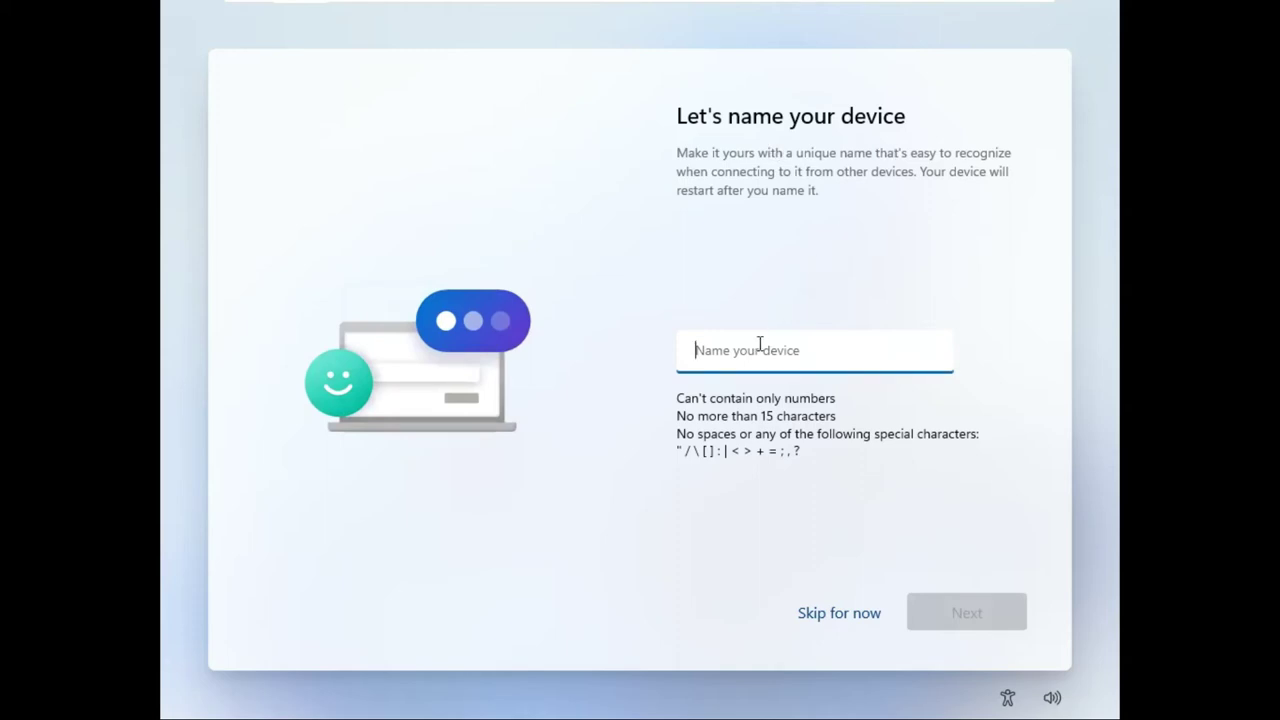
Name the device NTS and choose to set it up for work or school.
type("NTS")
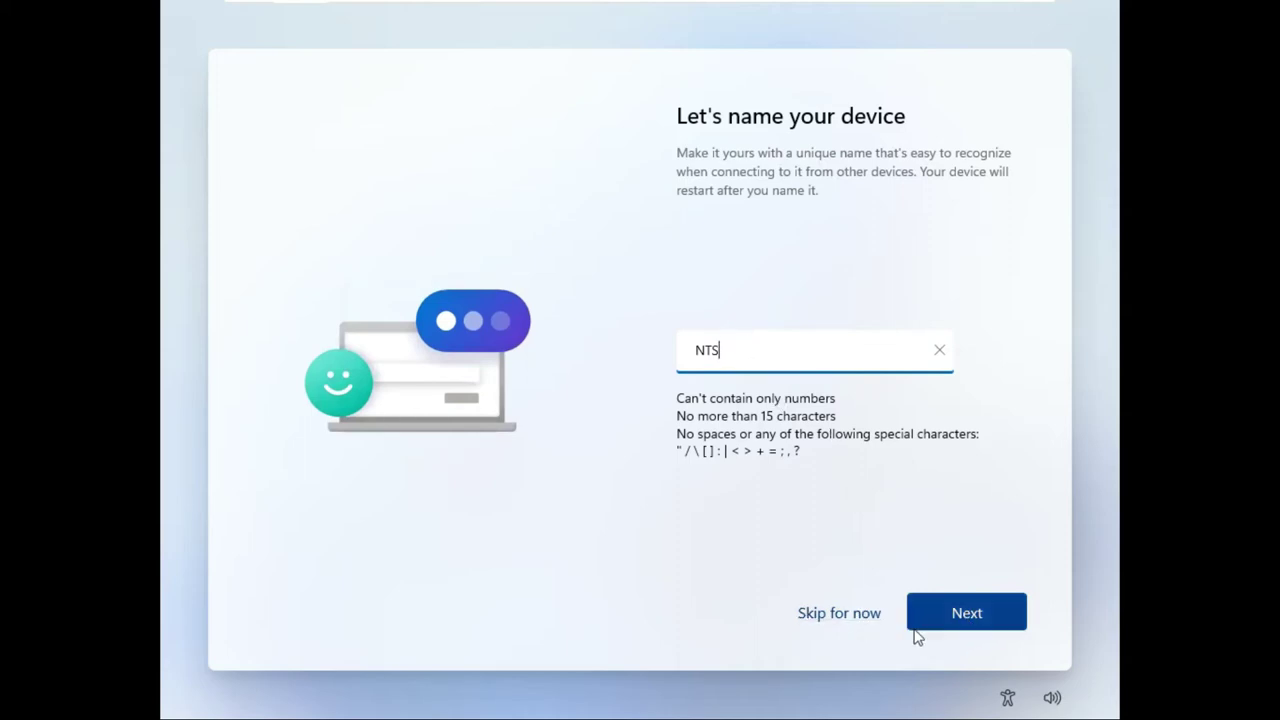
left_click(957, 615)
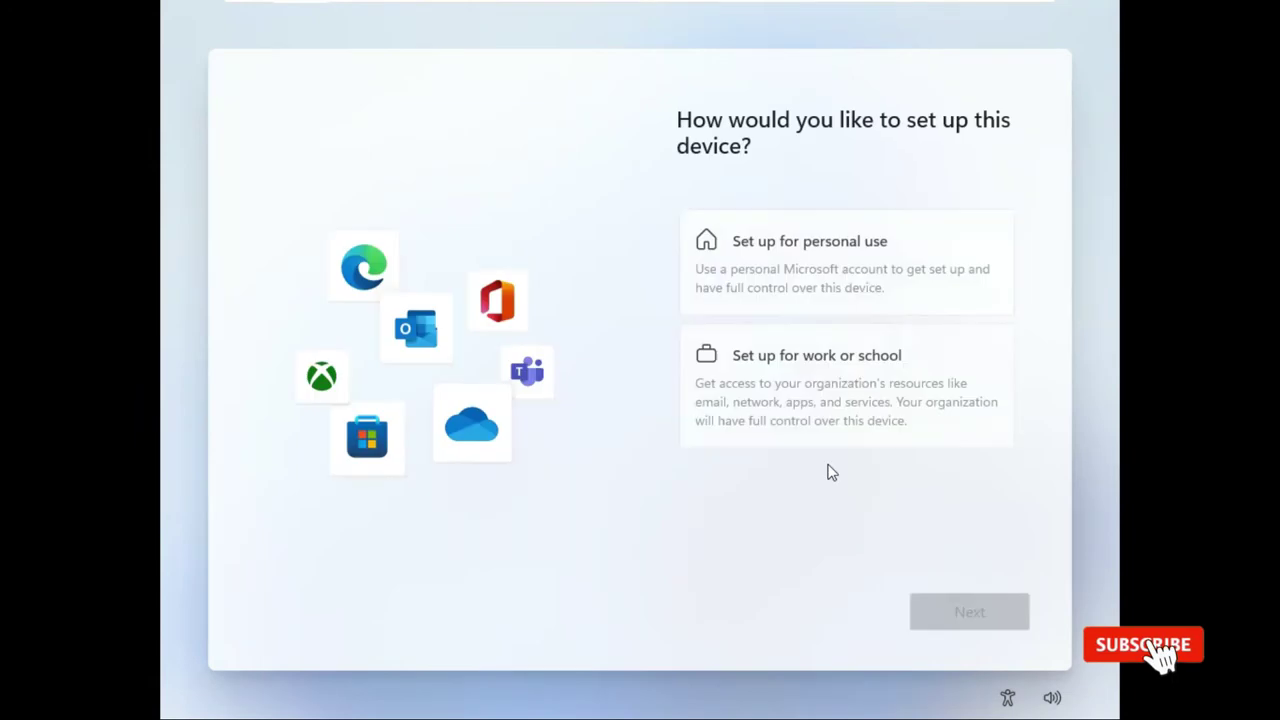
left_click(803, 383)
left_click(948, 616)
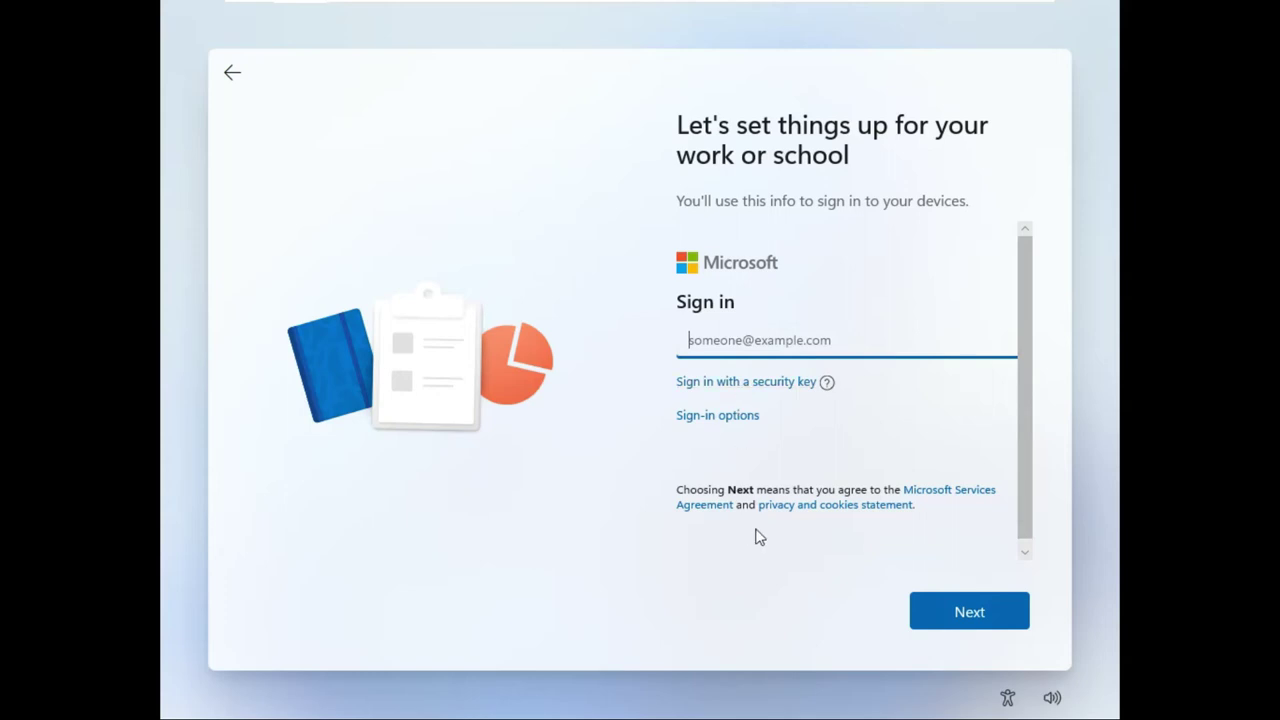
Try continuing with an empty email, then attempt a security key sign-in and cancel it.
left_click(968, 618)
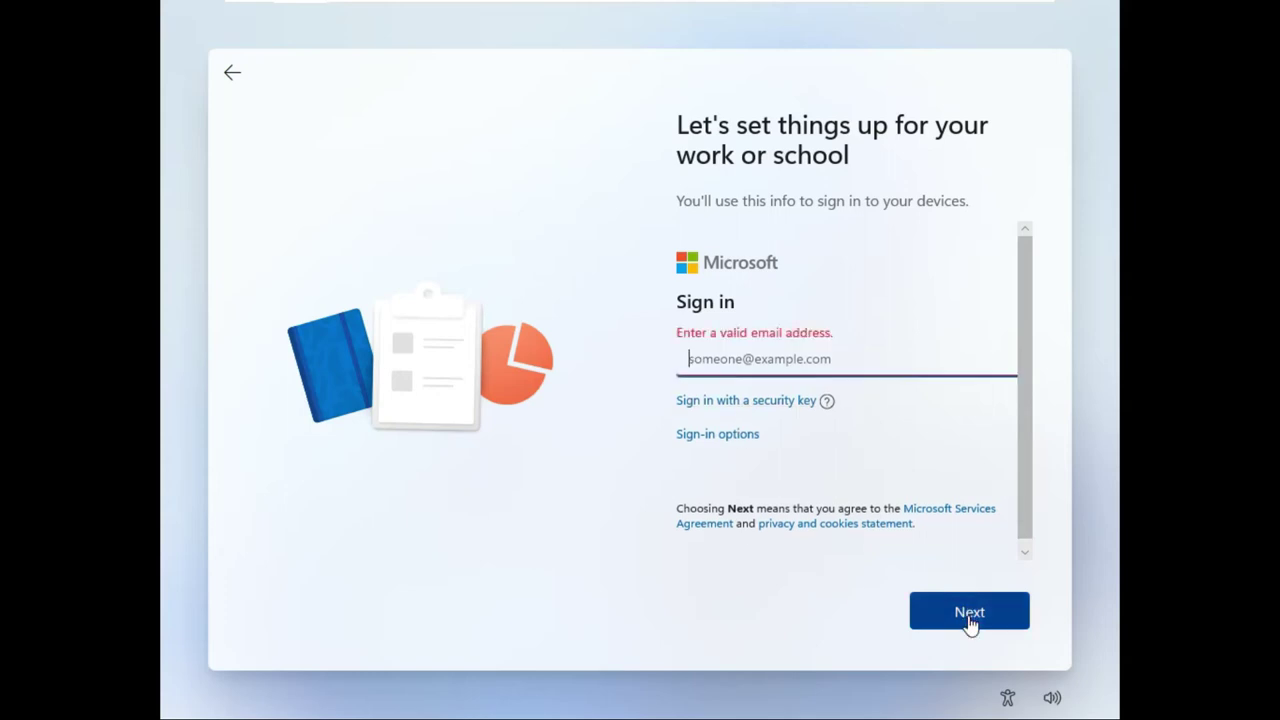
left_click(735, 400)
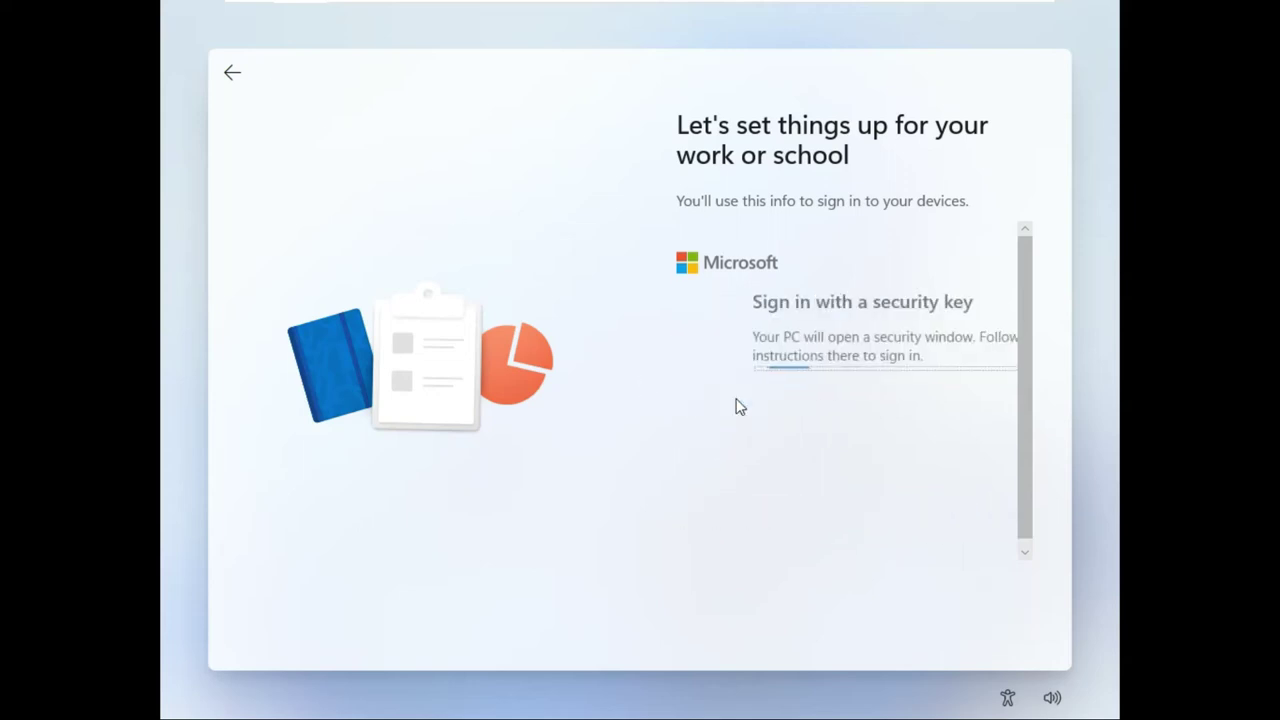
left_click(853, 595)
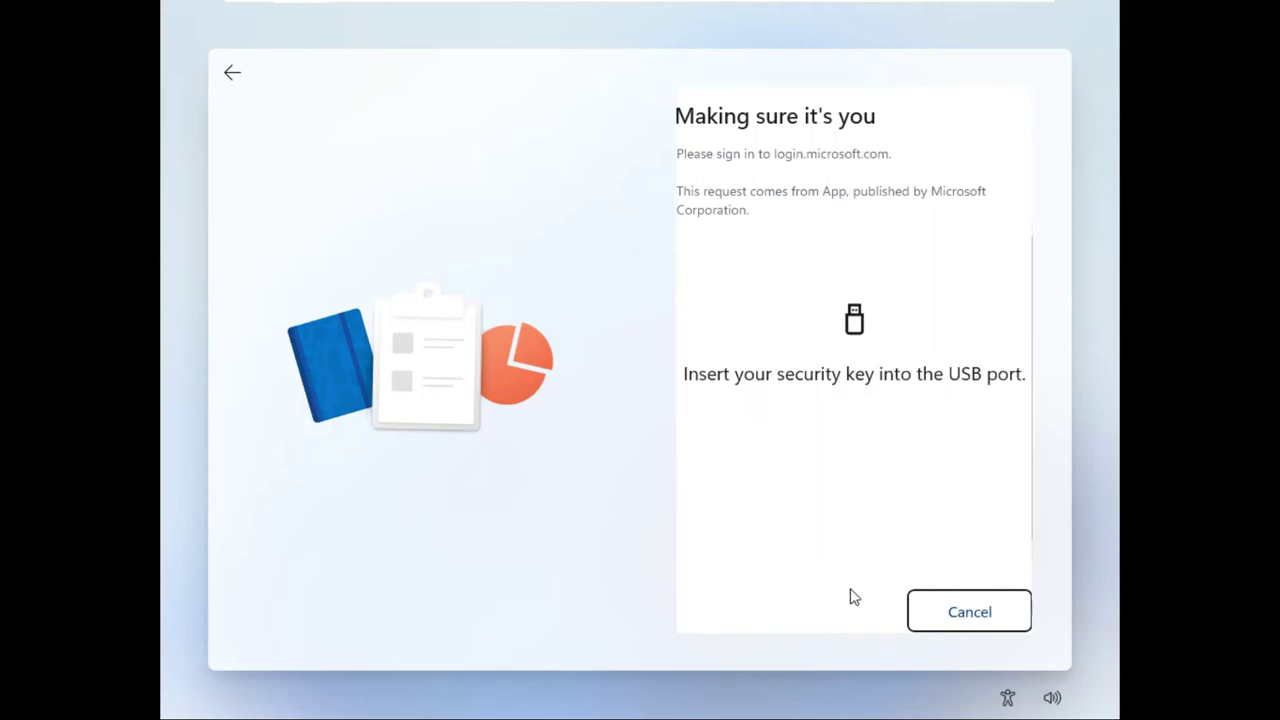
left_click(983, 614)
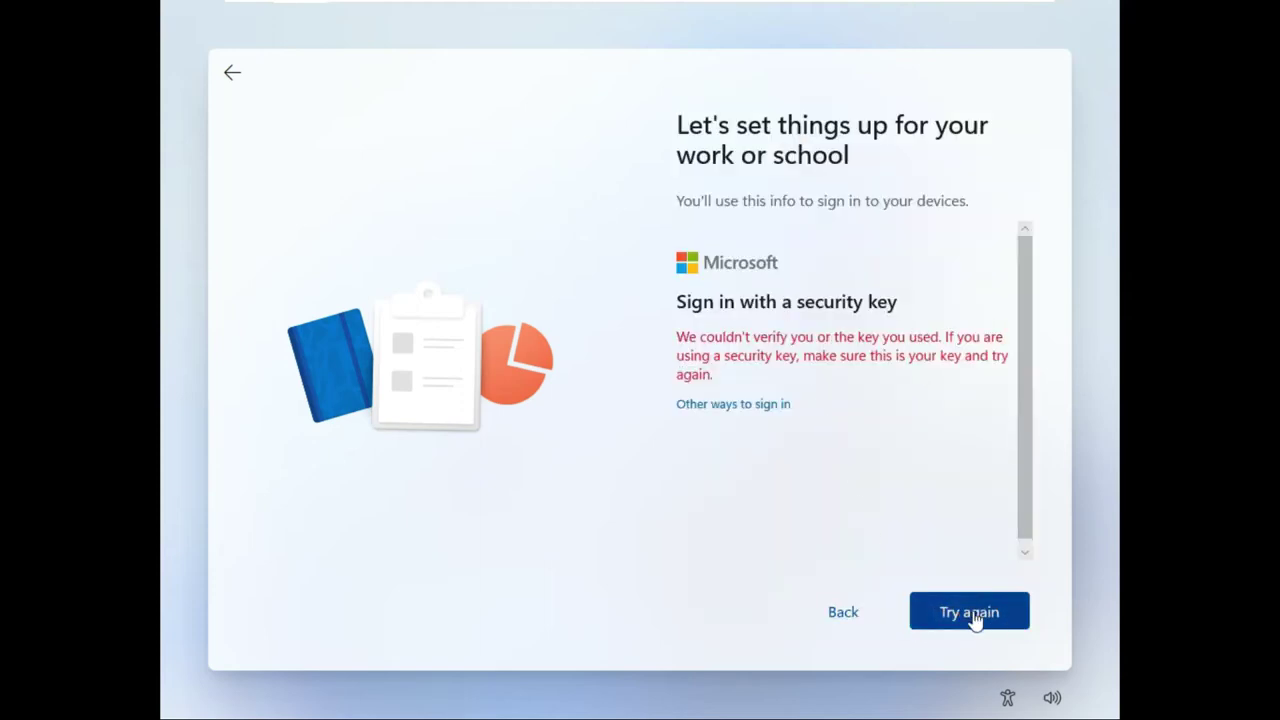
Retry and cancel the security key sign-in, then bring up the Sign-in options list.
left_click(741, 404)
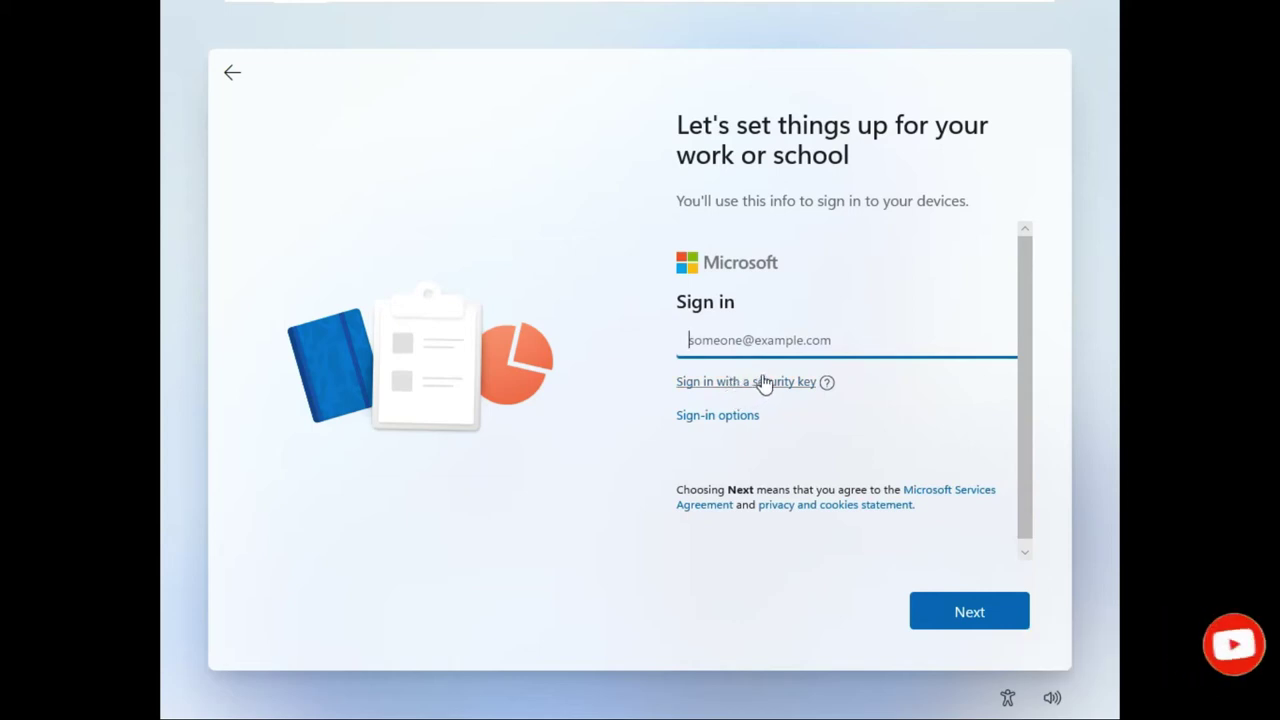
left_click(765, 383)
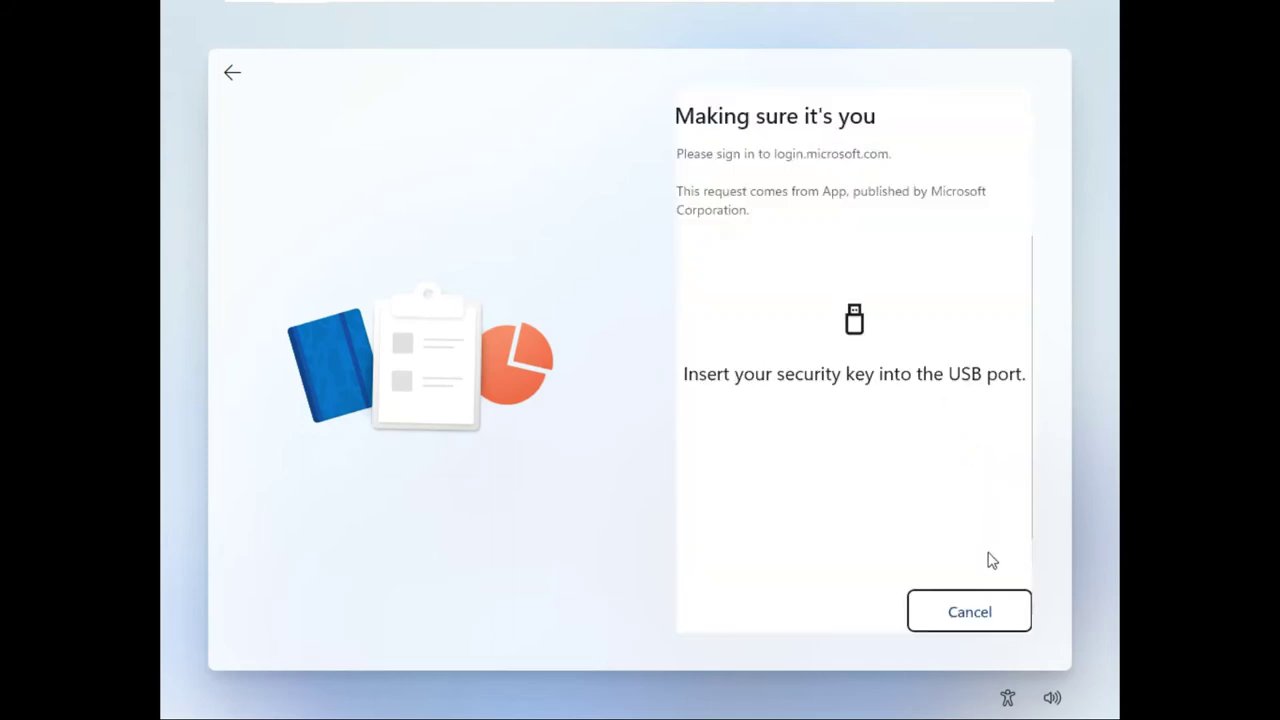
left_click(952, 610)
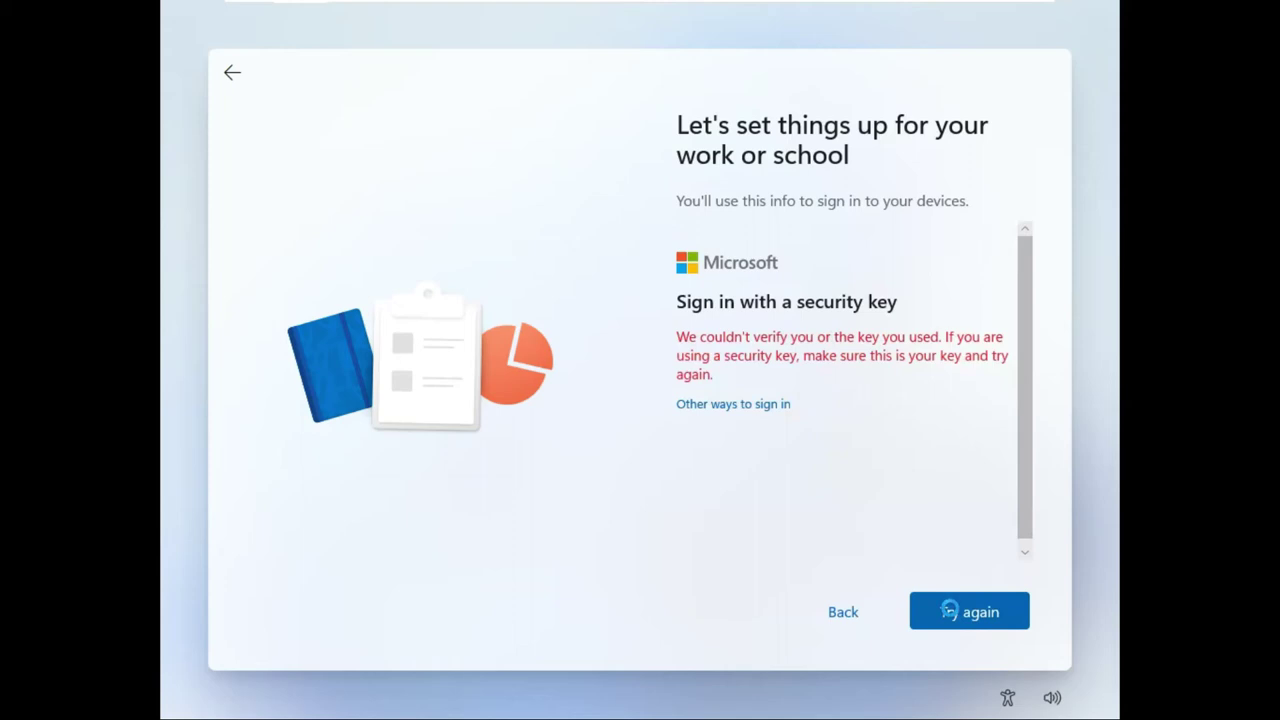
left_click(706, 408)
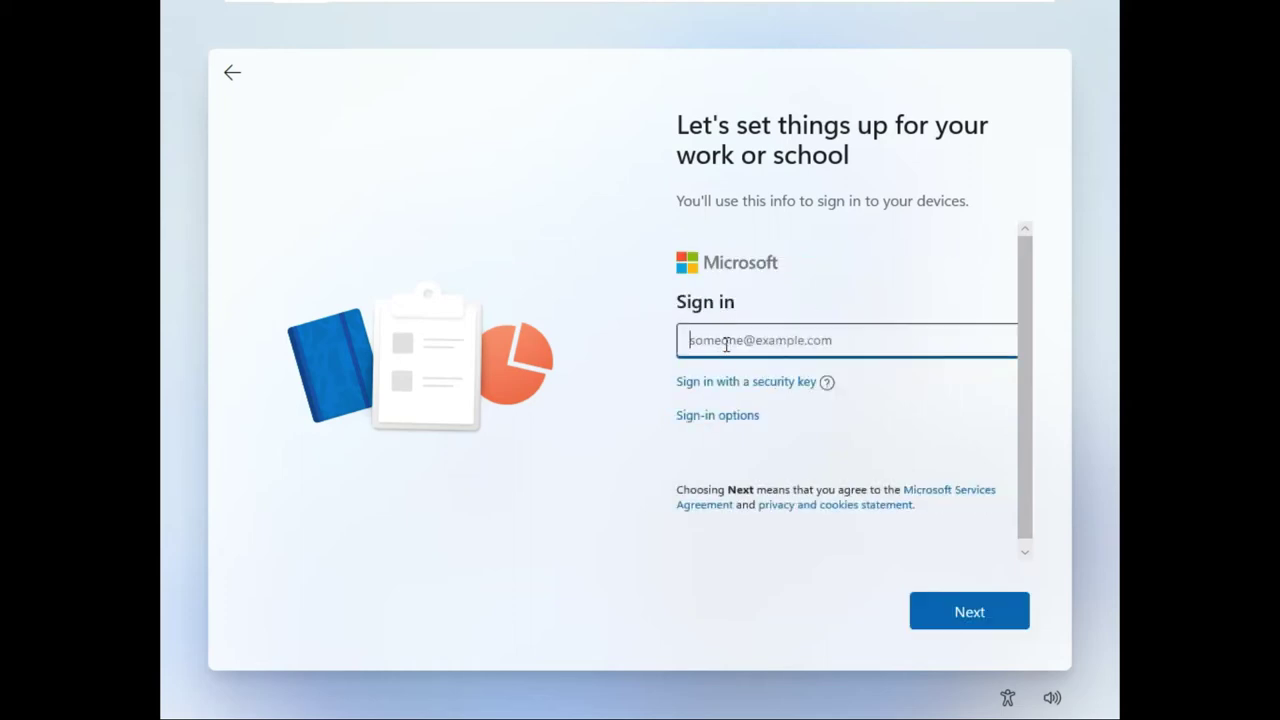
left_click(726, 418)
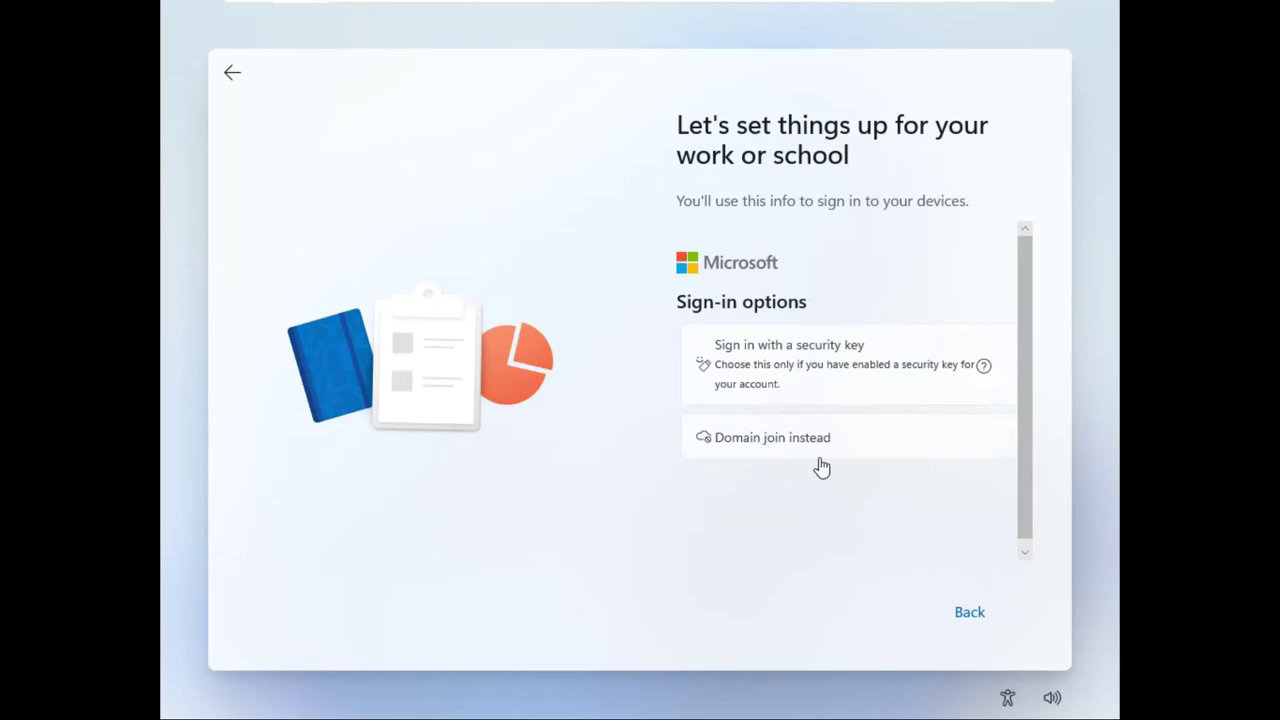
Choose 'Domain join instead' and skip past the OOBEIDPS error screen.
left_click(755, 452)
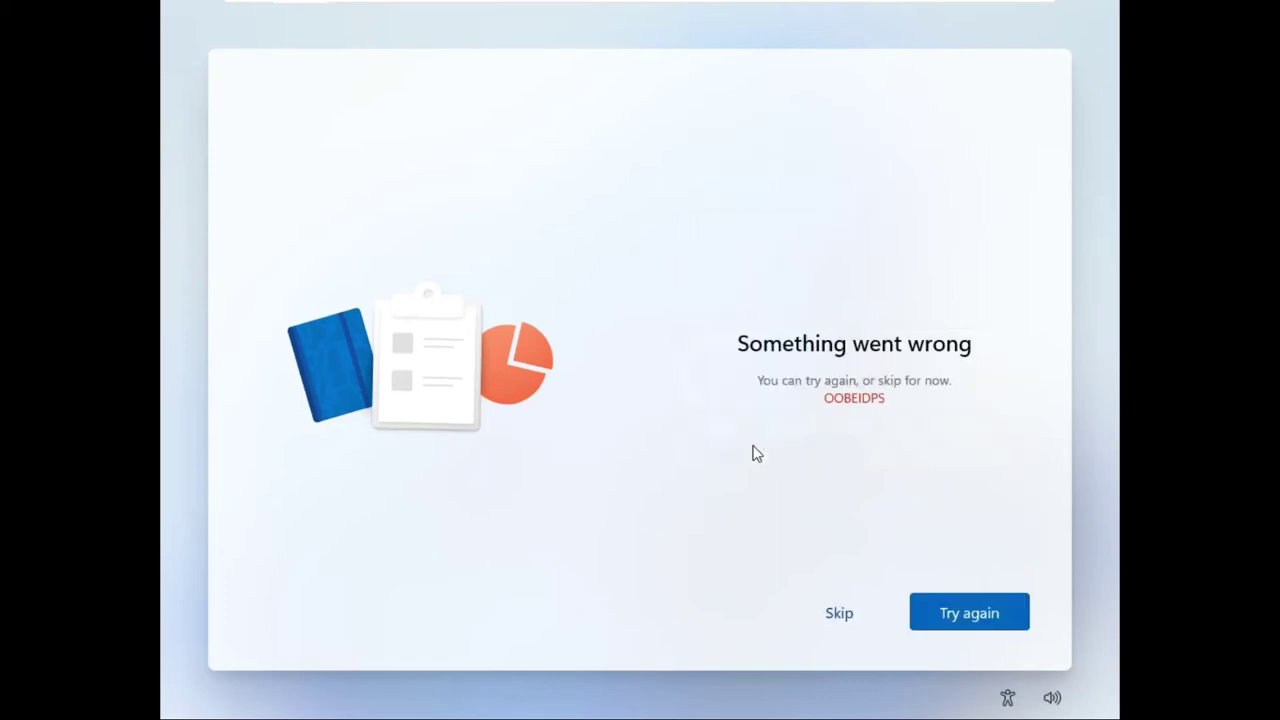
left_click(840, 616)
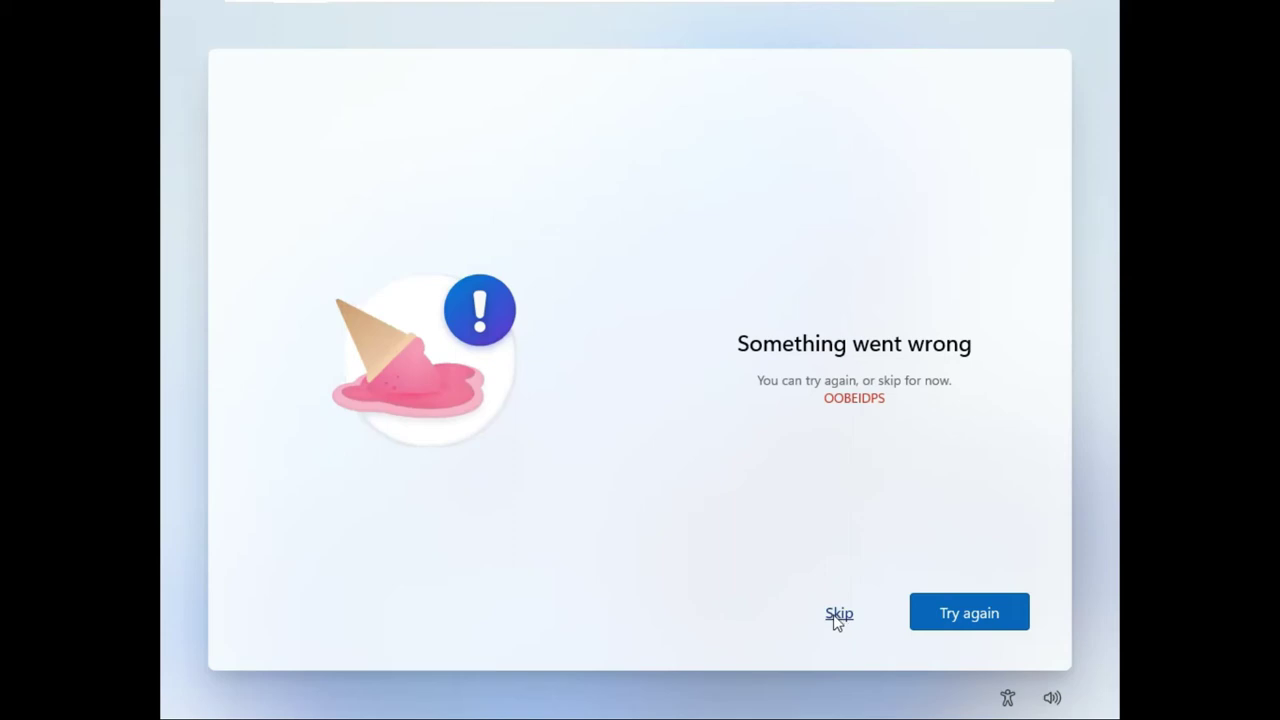
left_click(840, 616)
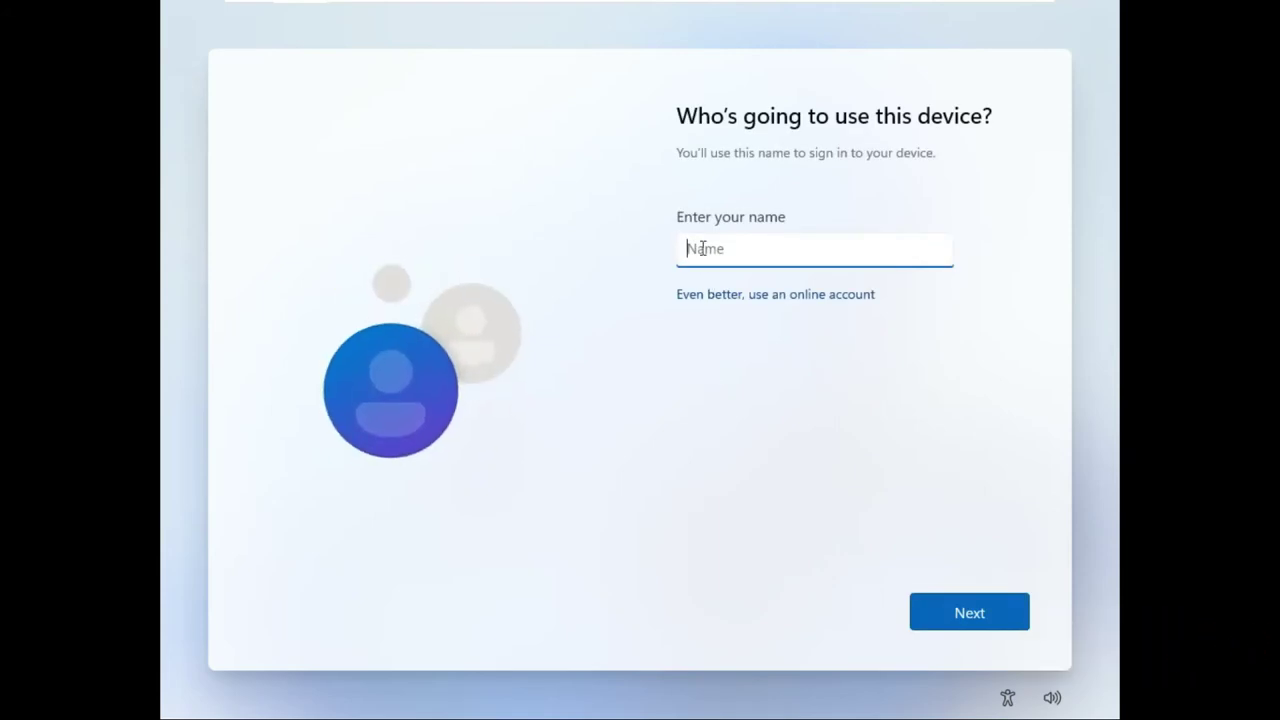
Enter the local account name, then type the account password.
type("NischalTechsupport")
left_click(967, 614)
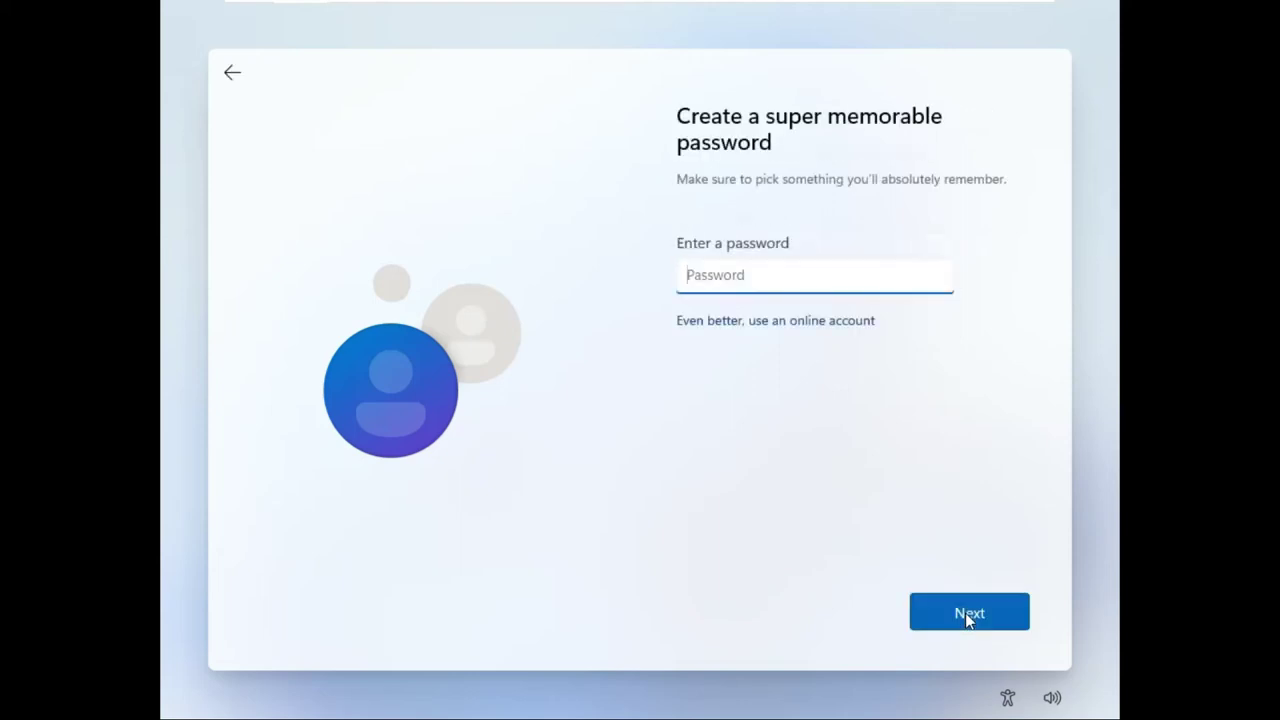
type("**")
key("BackSpace")
key("BackSpace")
type("************")
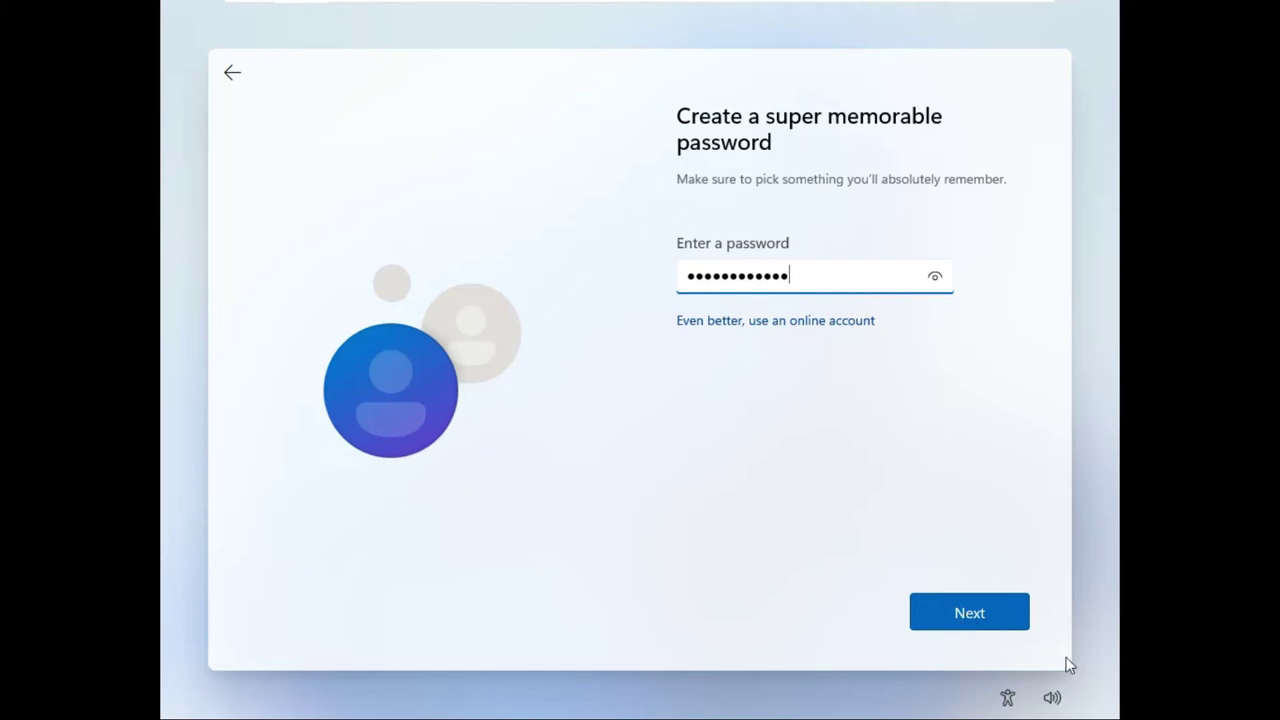
left_click(1000, 617)
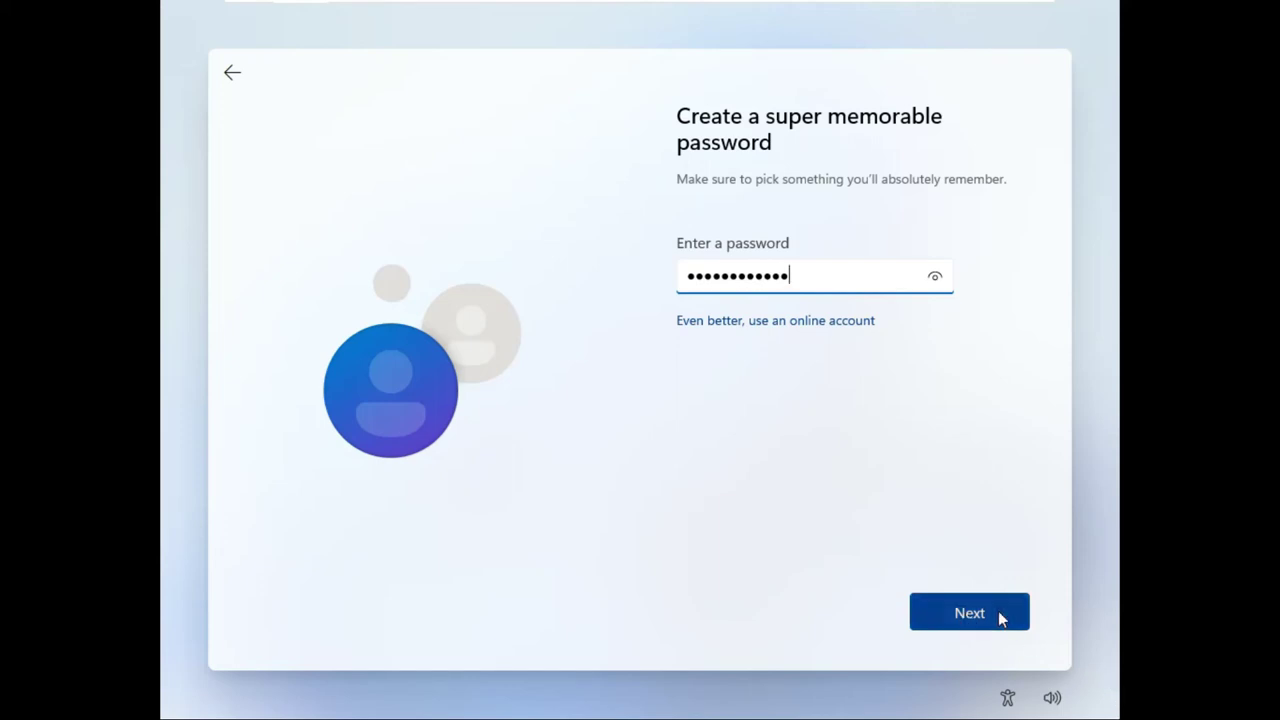
Re-enter the password in Password confirmation and submit it.
left_click(983, 613)
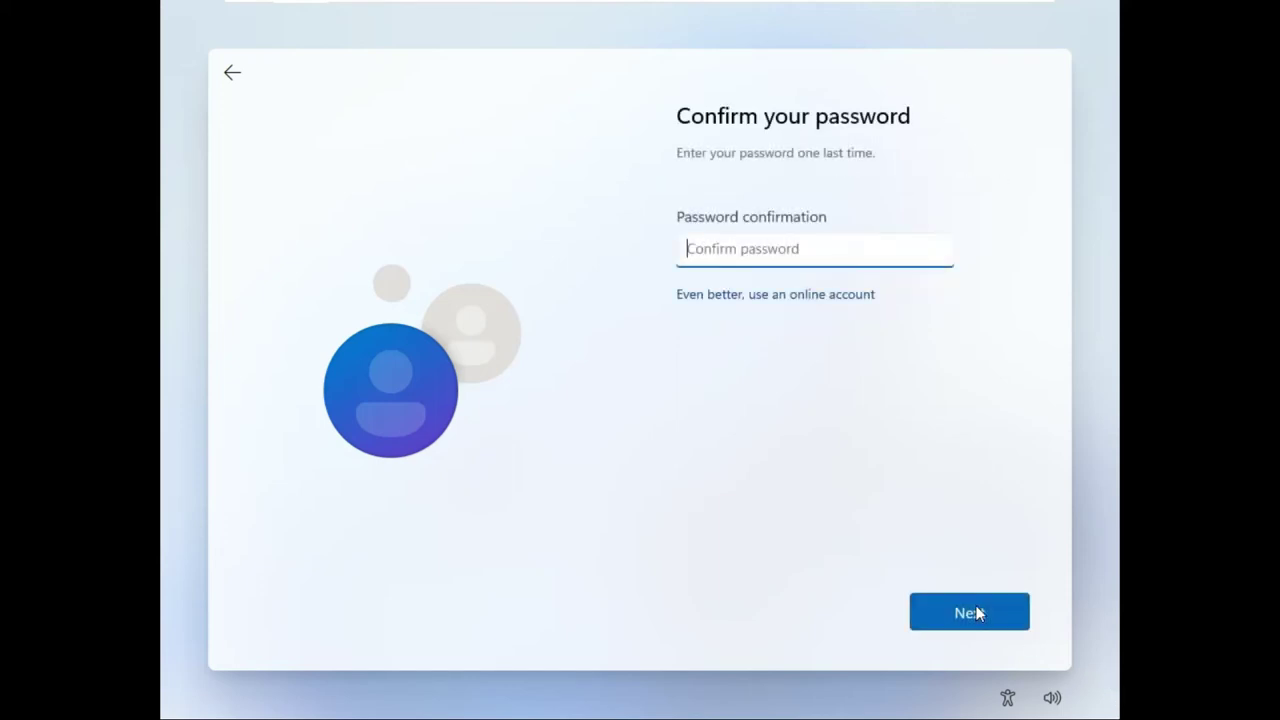
type("**")
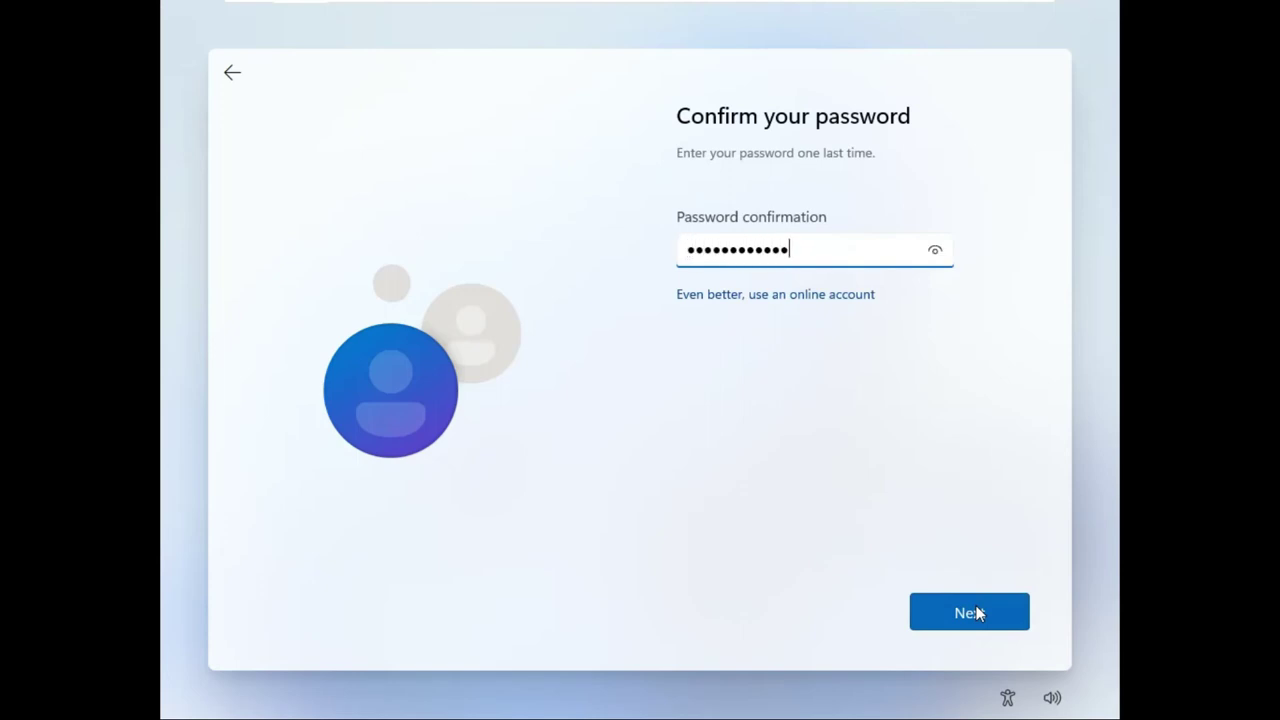
left_click(968, 613)
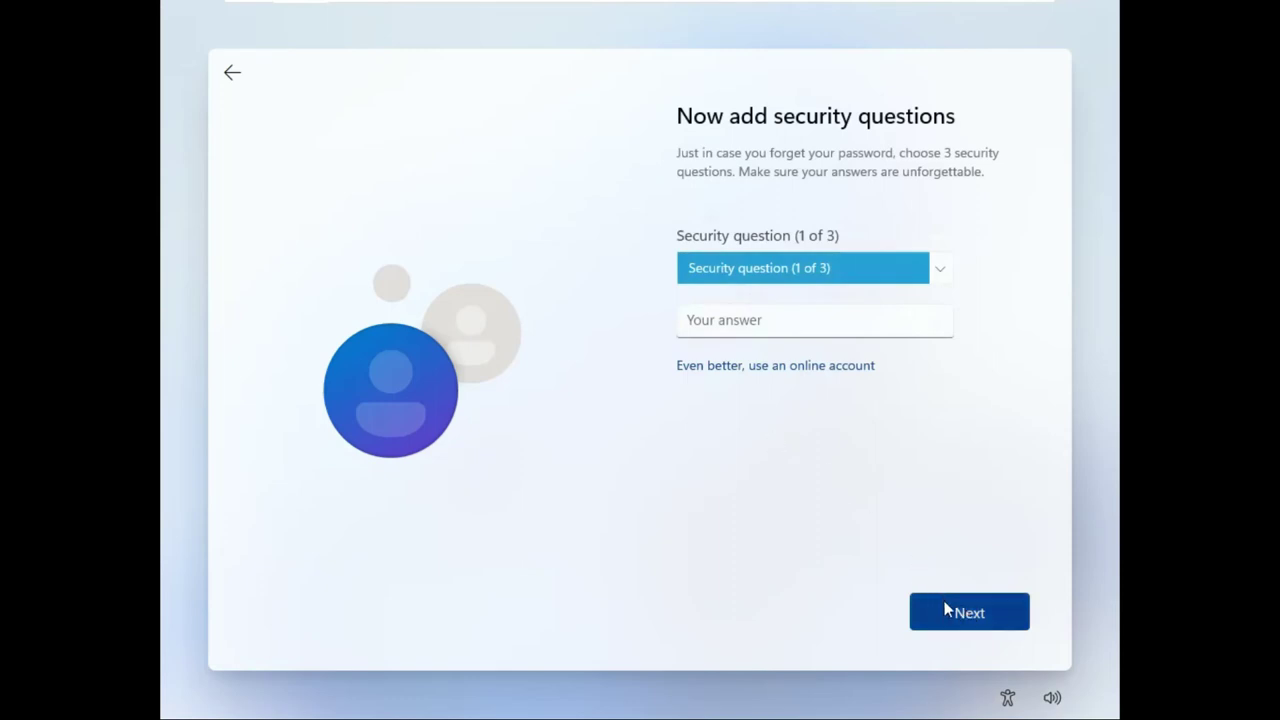
Pick the first pet's name security question and enter its answer.
left_click(946, 610)
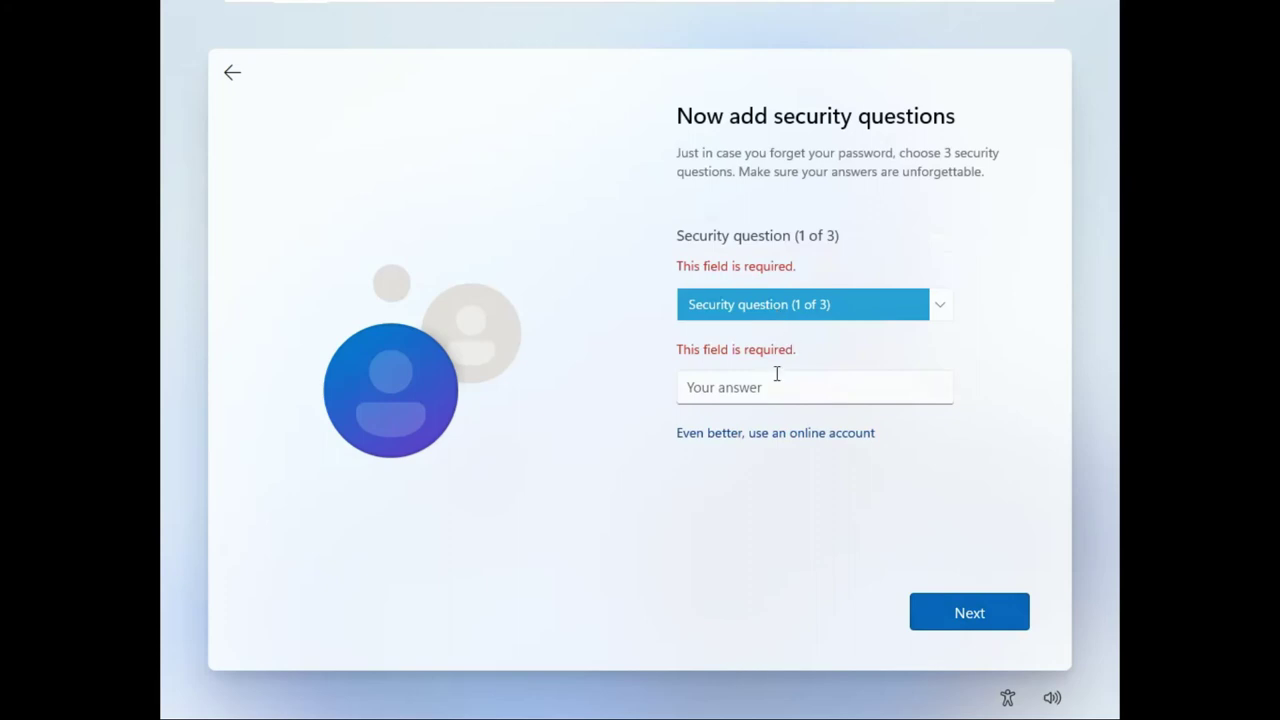
left_click(838, 312)
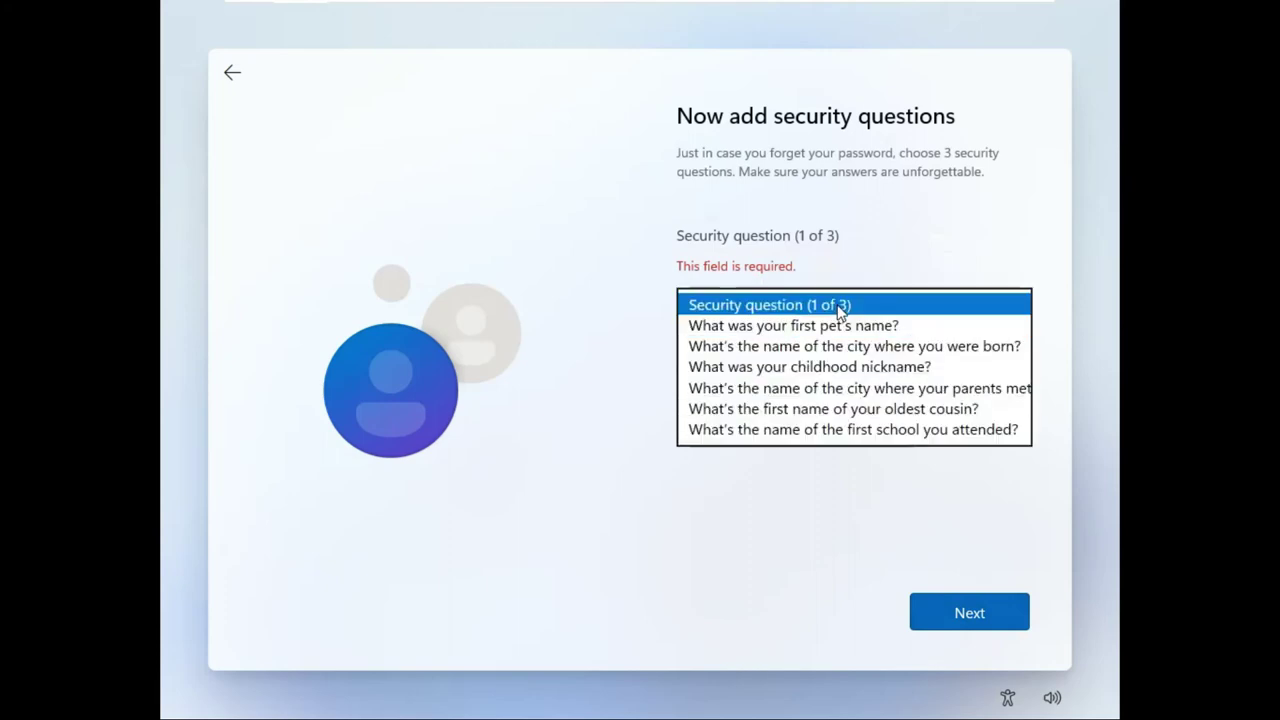
left_click(812, 330)
left_click(790, 378)
type("Nischal")
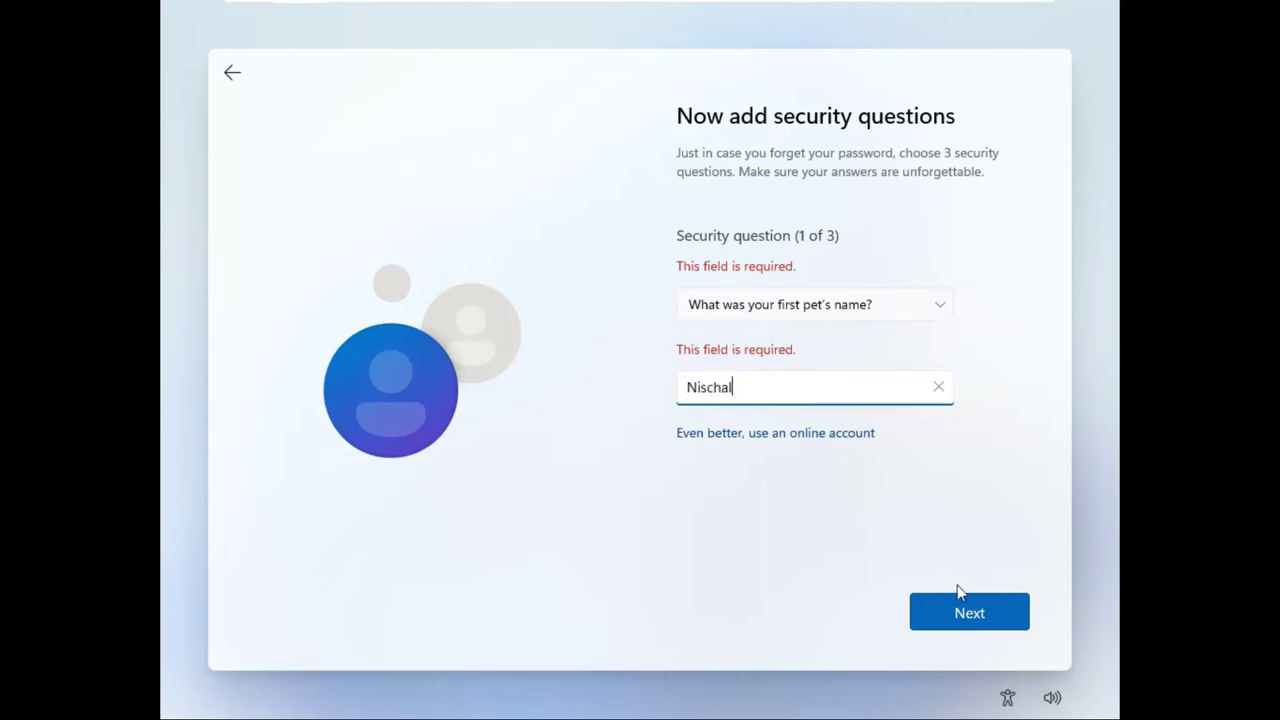
left_click(957, 615)
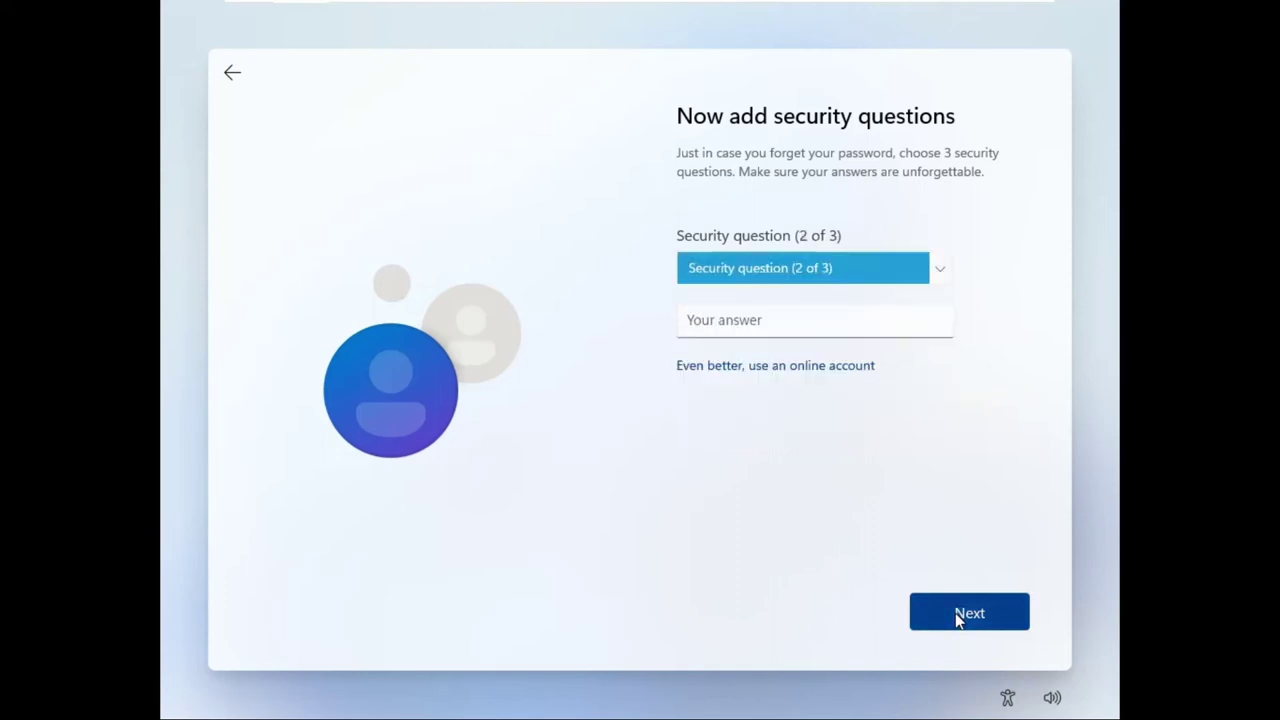
Pick the childhood nickname security question and enter its answer.
left_click(812, 270)
left_click(800, 310)
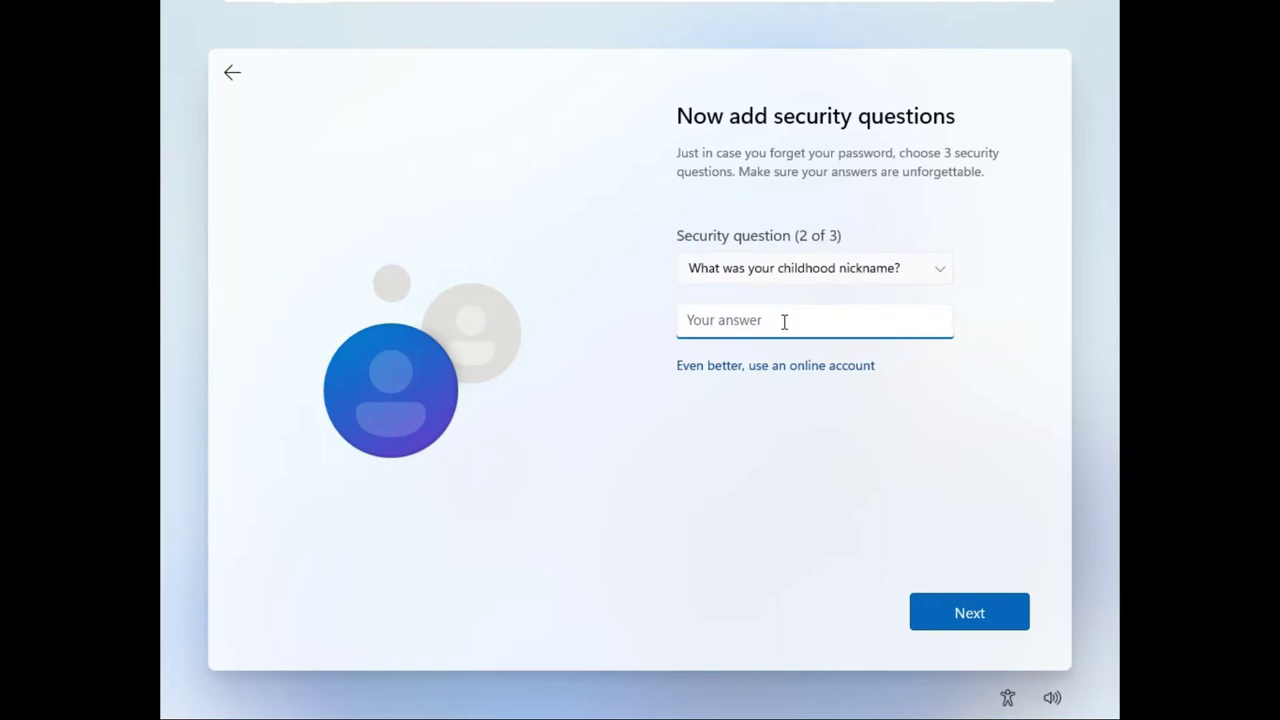
type("NTS")
left_click(955, 614)
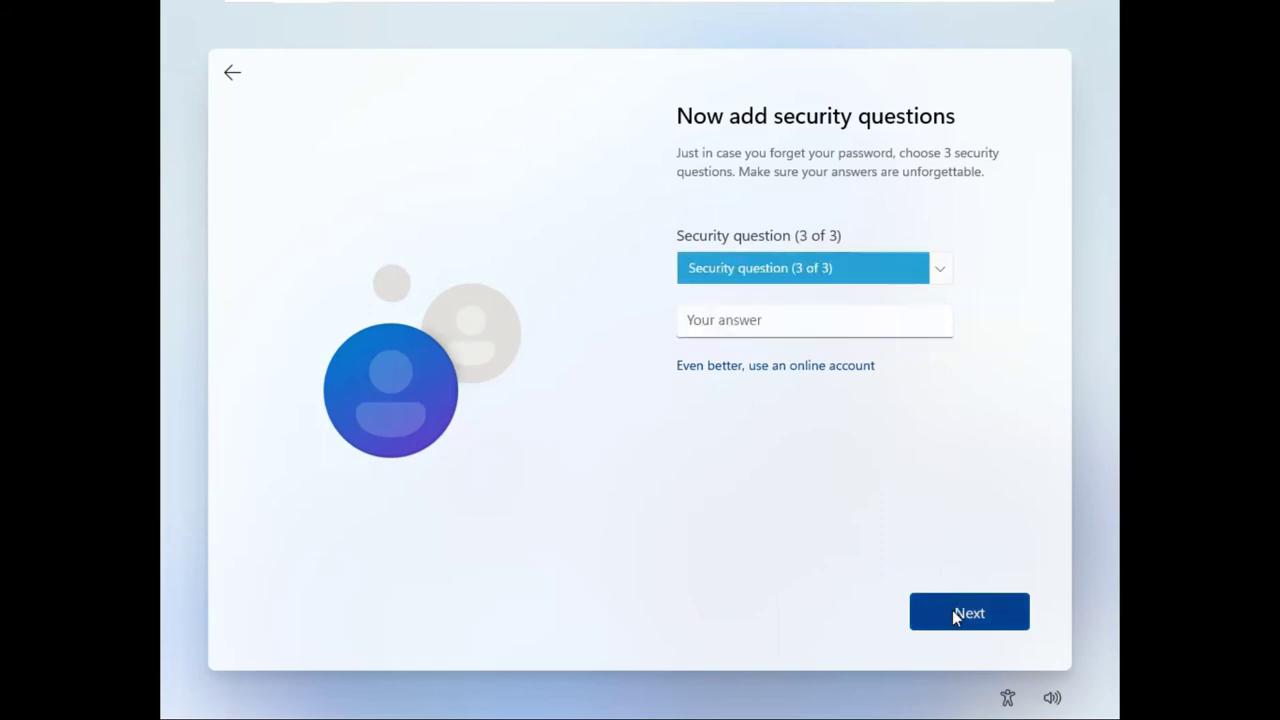
Answer the birth city security question, then accept the privacy settings.
left_click(804, 268)
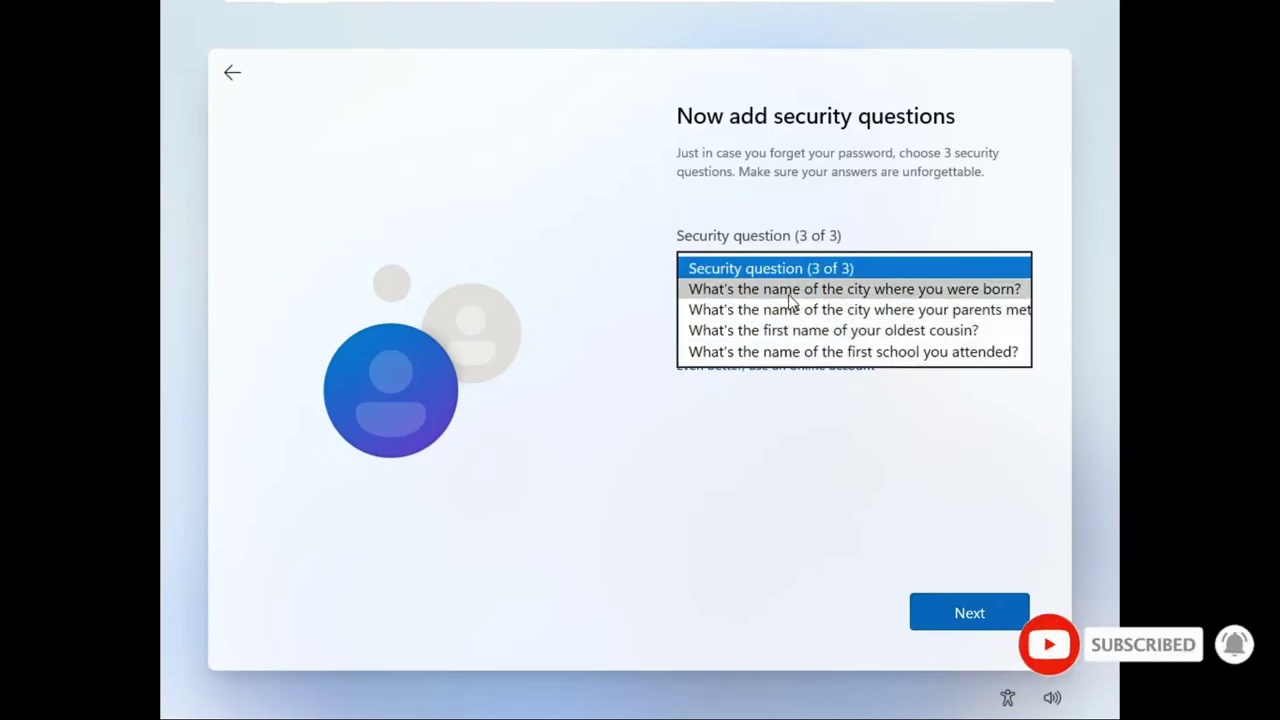
left_click(790, 290)
left_click(779, 316)
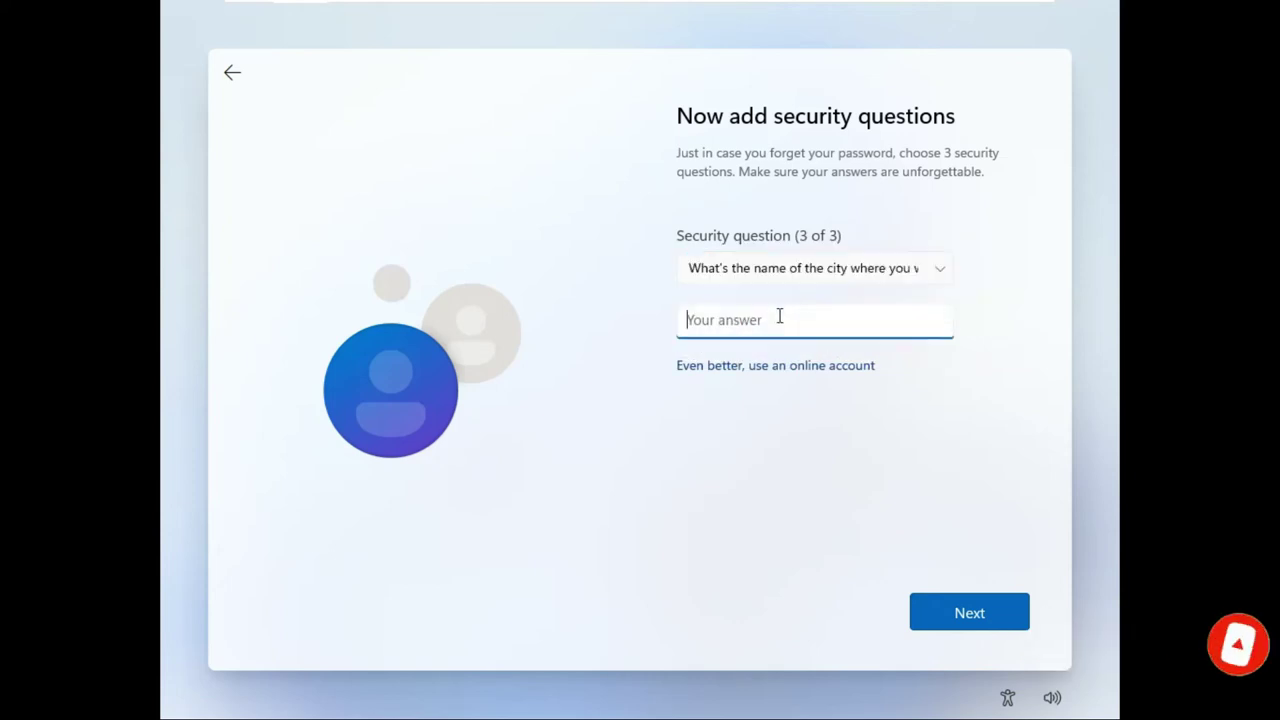
type("Inida")
key("BackSpace")
key("BackSpace")
key("BackSpace")
type("d")
key("BackSpace")
type("dia")
left_click(958, 609)
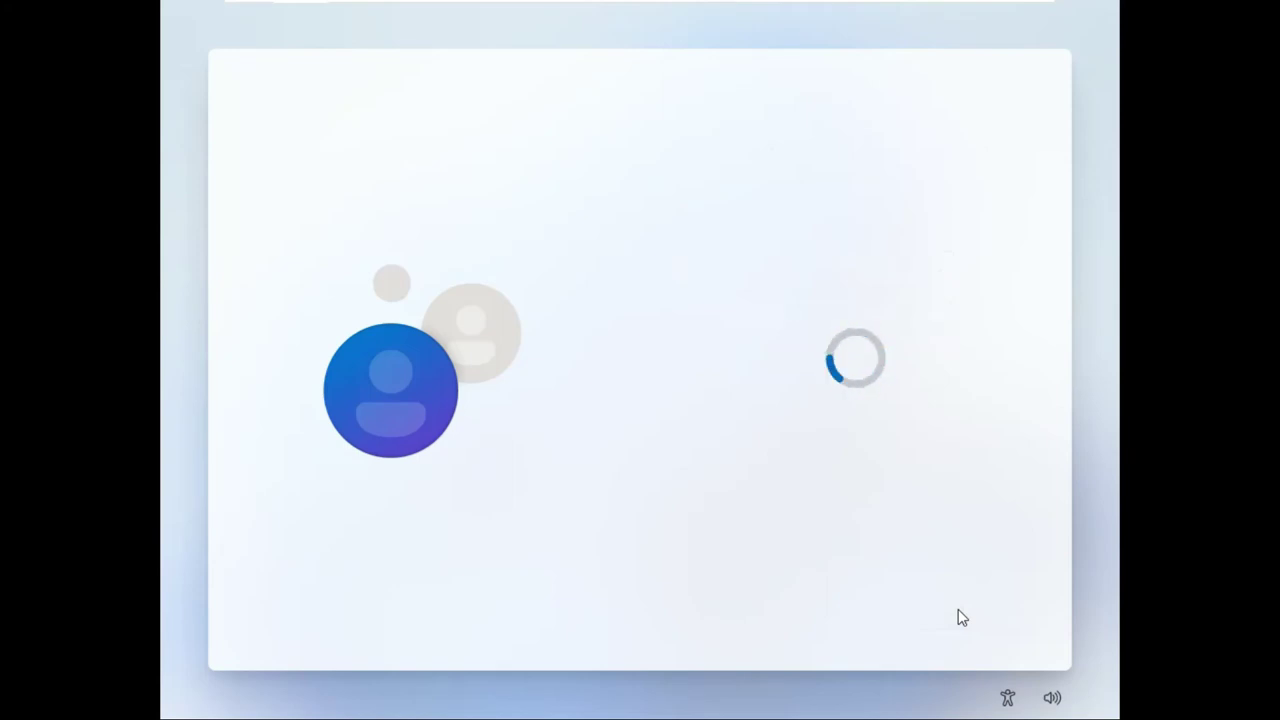
left_click(962, 615)
left_click(962, 615)
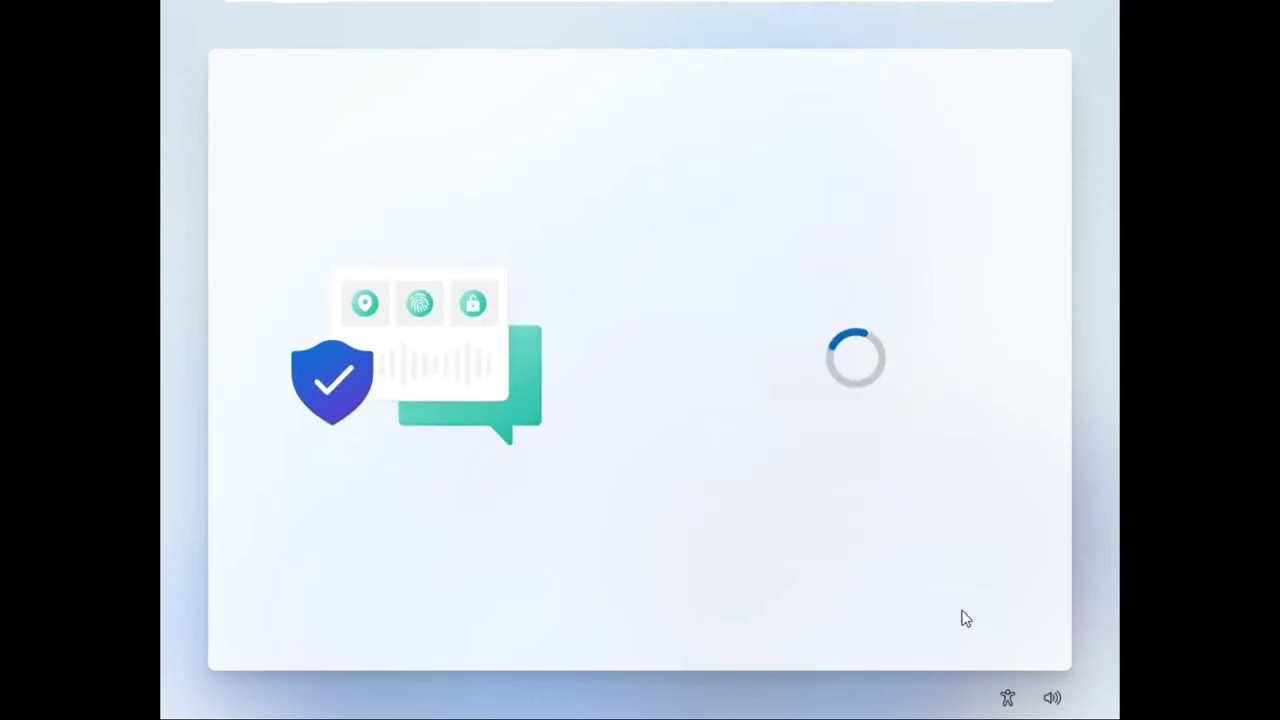